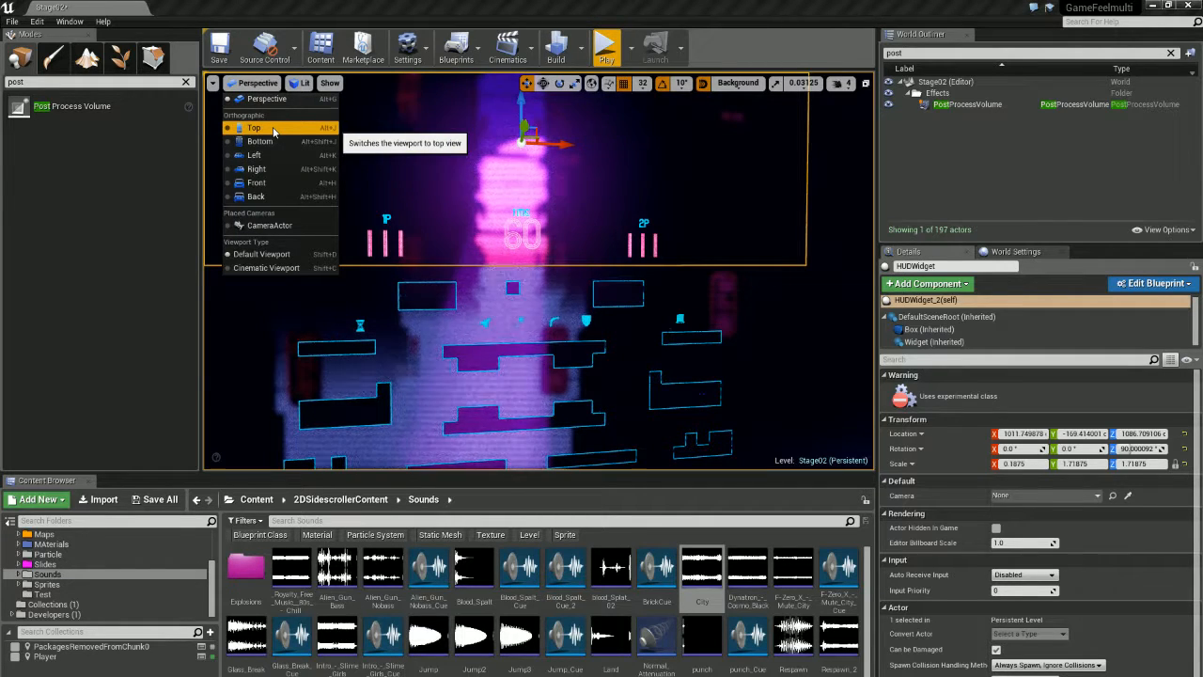
Step: Switch the viewport from perspective to the Front orthographic view of the level's platforms
{"action": "left_click", "coordinate": [257, 182]}
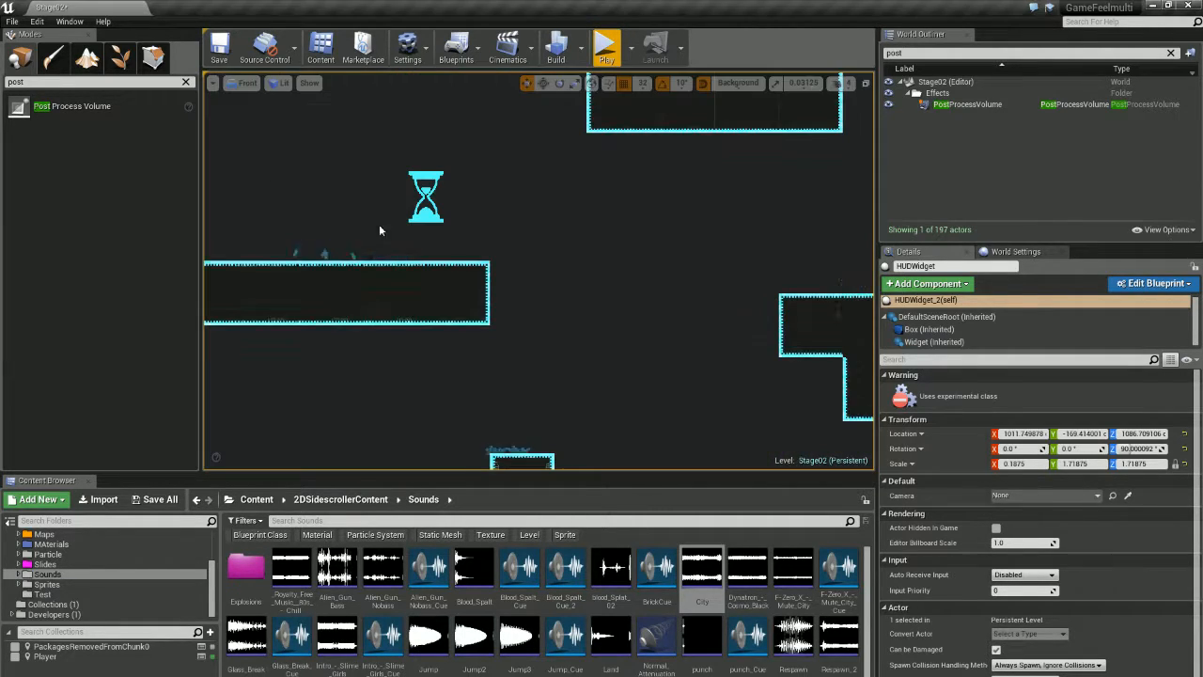
{"action": "right_click_drag", "start_coordinate": [531, 375], "coordinate": [485, 366]}
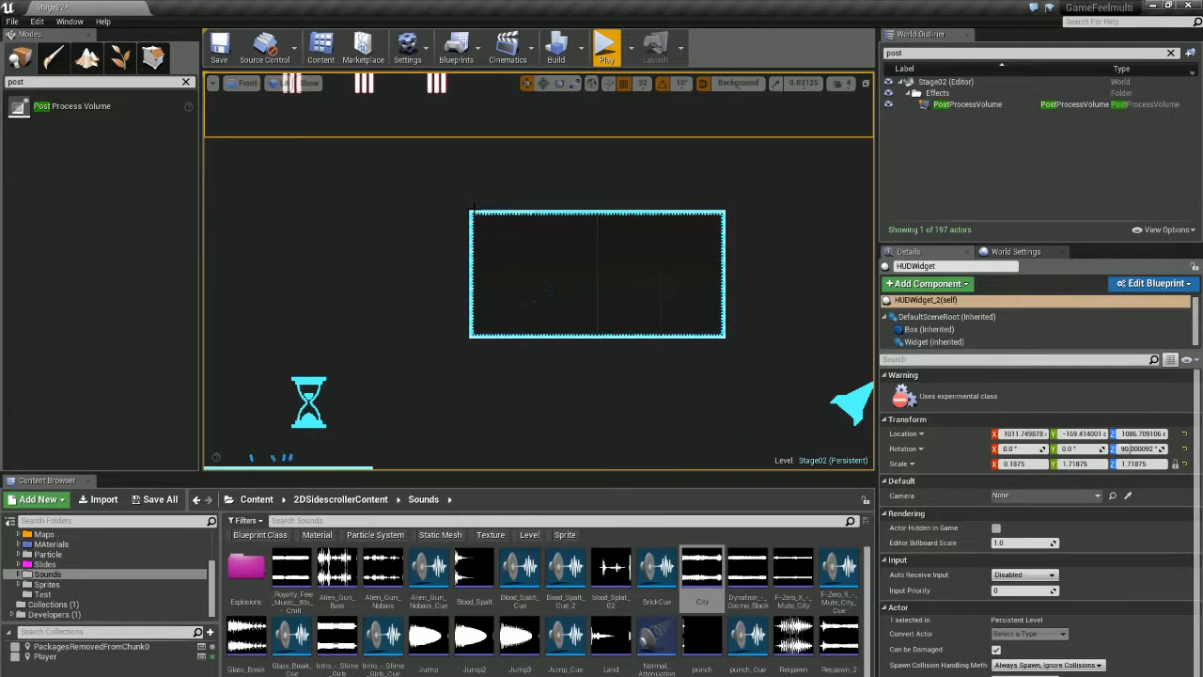
{"action": "scroll", "coordinate": [492, 251], "scroll_direction": "up", "scroll_amount": 2}
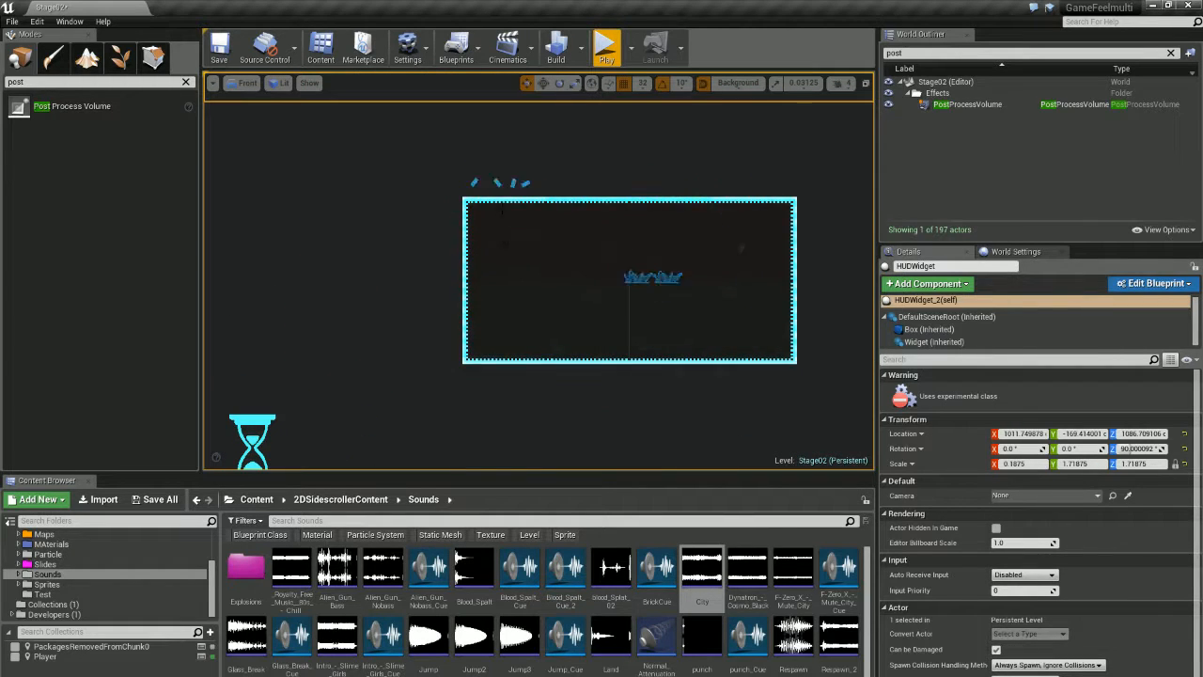
{"action": "middle_click_drag", "start_coordinate": [493, 198], "coordinate": [507, 357]}
{"action": "scroll", "coordinate": [508, 348], "scroll_direction": "down", "scroll_amount": 2}
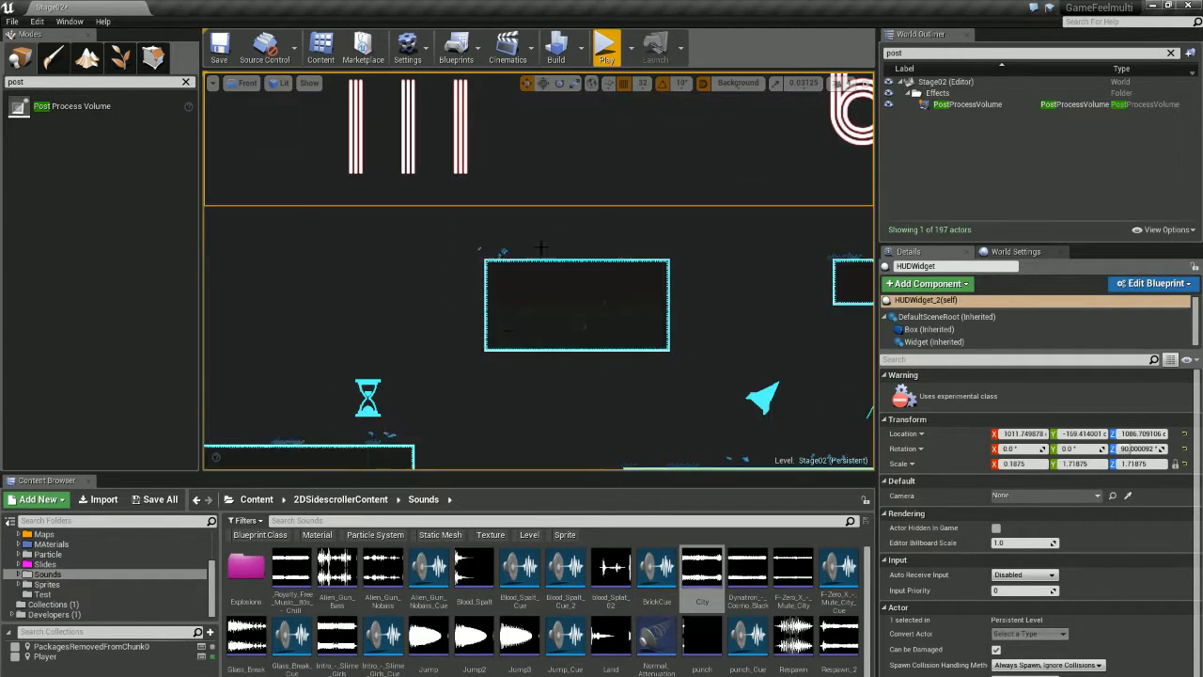
Step: Try different position grid snap sizes in the Front view, including 100, and settle on 64
{"action": "left_click", "coordinate": [643, 86]}
{"action": "left_click", "coordinate": [649, 113]}
{"action": "scroll", "coordinate": [609, 194], "scroll_direction": "up", "scroll_amount": 4}
{"action": "middle_click_drag", "start_coordinate": [618, 141], "coordinate": [615, 281]}
{"action": "left_click", "coordinate": [645, 83]}
{"action": "left_click", "coordinate": [664, 166]}
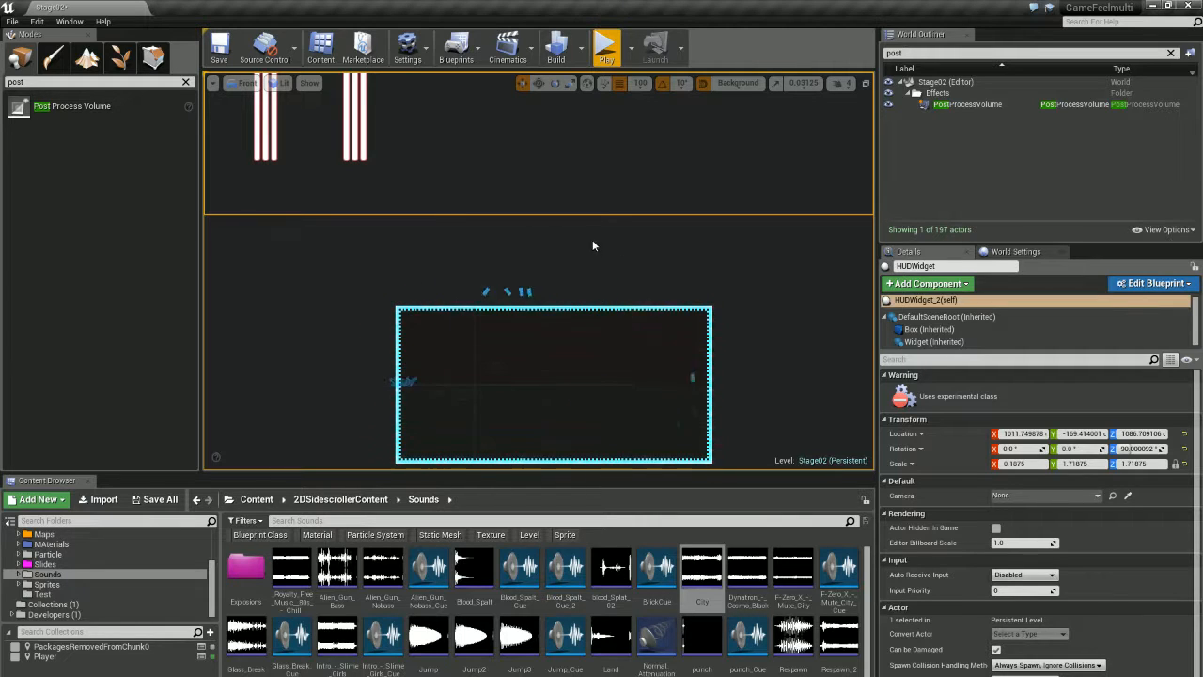
{"action": "left_click", "coordinate": [640, 82]}
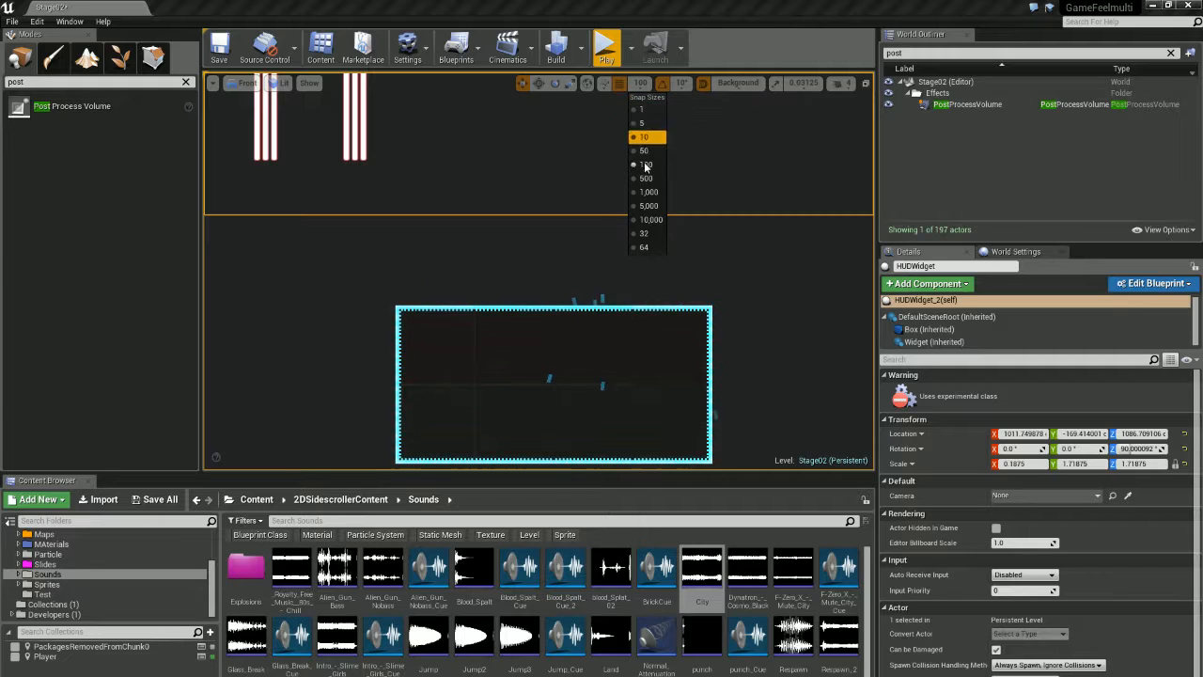
{"action": "left_click", "coordinate": [645, 246]}
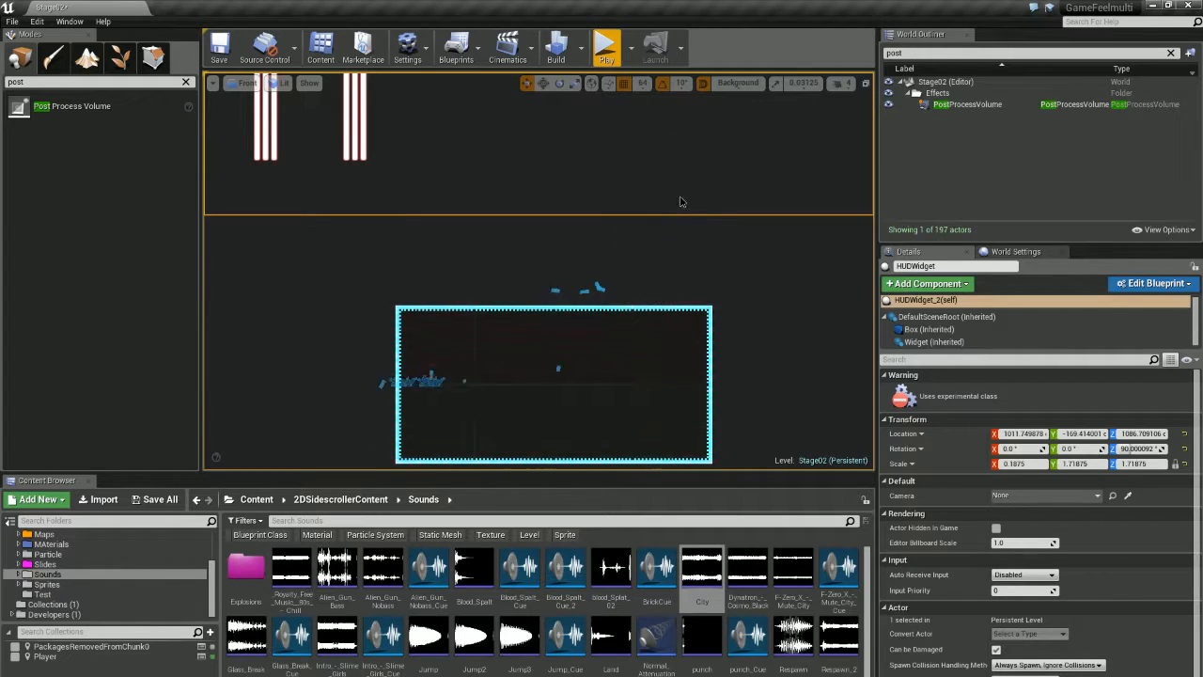
{"action": "middle_click_drag", "start_coordinate": [681, 201], "coordinate": [671, 275]}
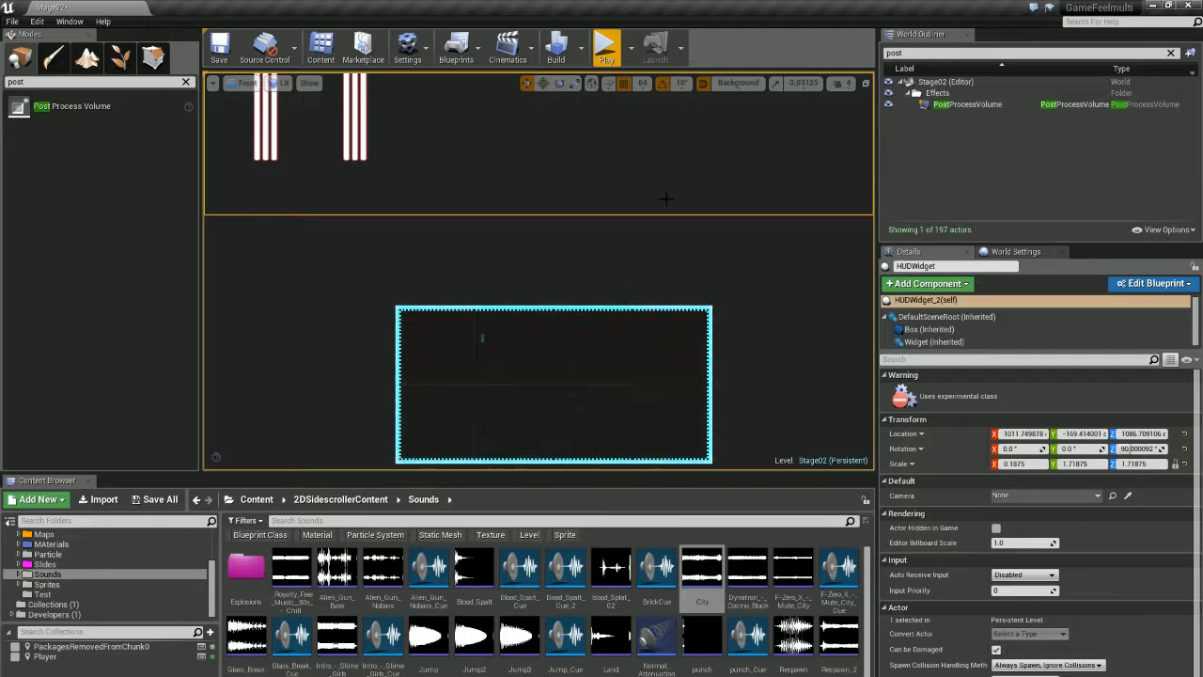
{"action": "right_click_drag", "start_coordinate": [583, 244], "coordinate": [592, 221]}
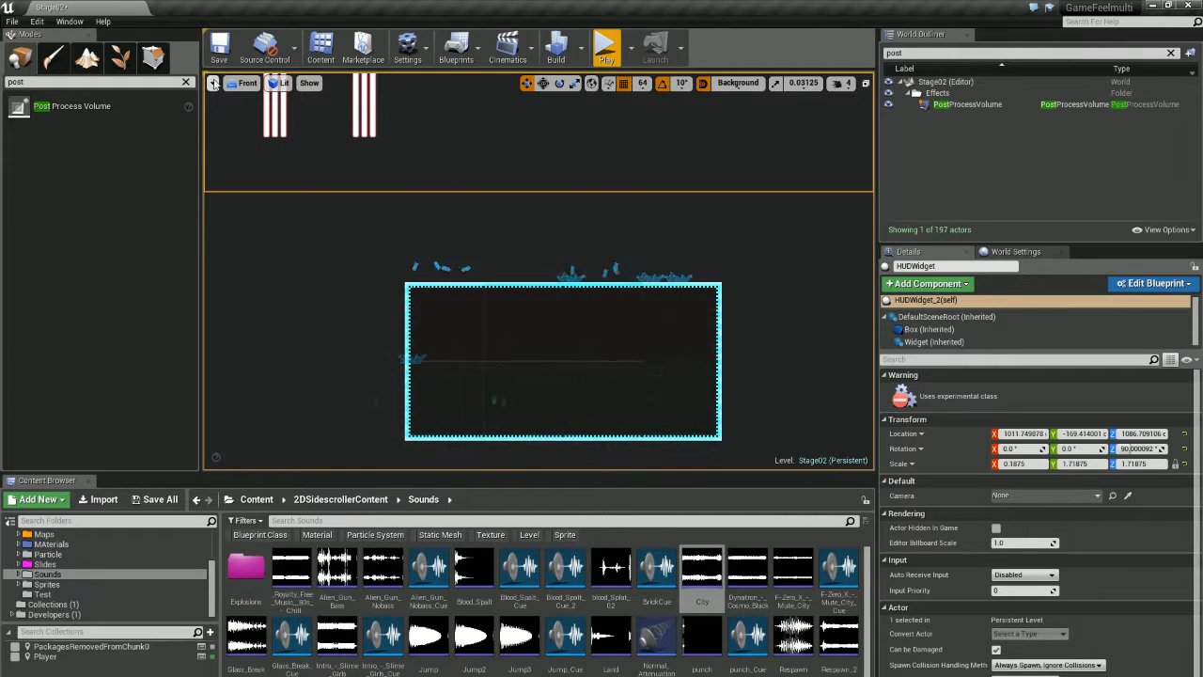
Step: Restore the four-viewport layout and maximize the Perspective viewport with the whole stage framed
{"action": "left_click", "coordinate": [866, 84]}
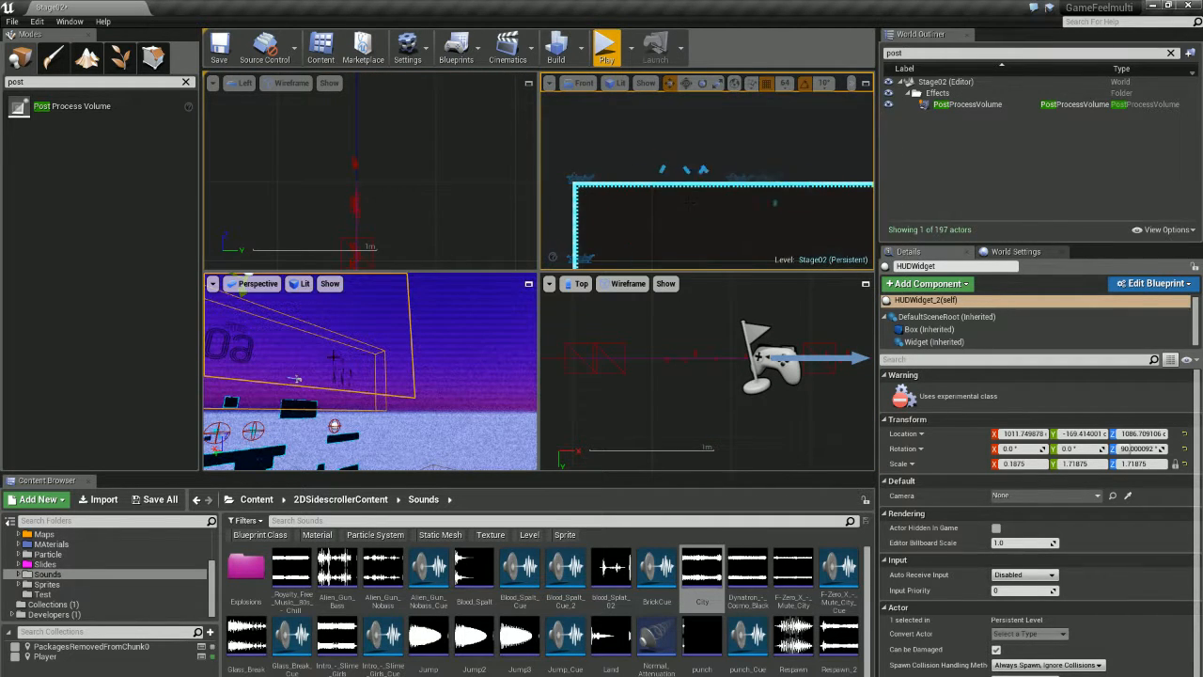
{"action": "right_click_drag", "start_coordinate": [362, 376], "coordinate": [284, 404]}
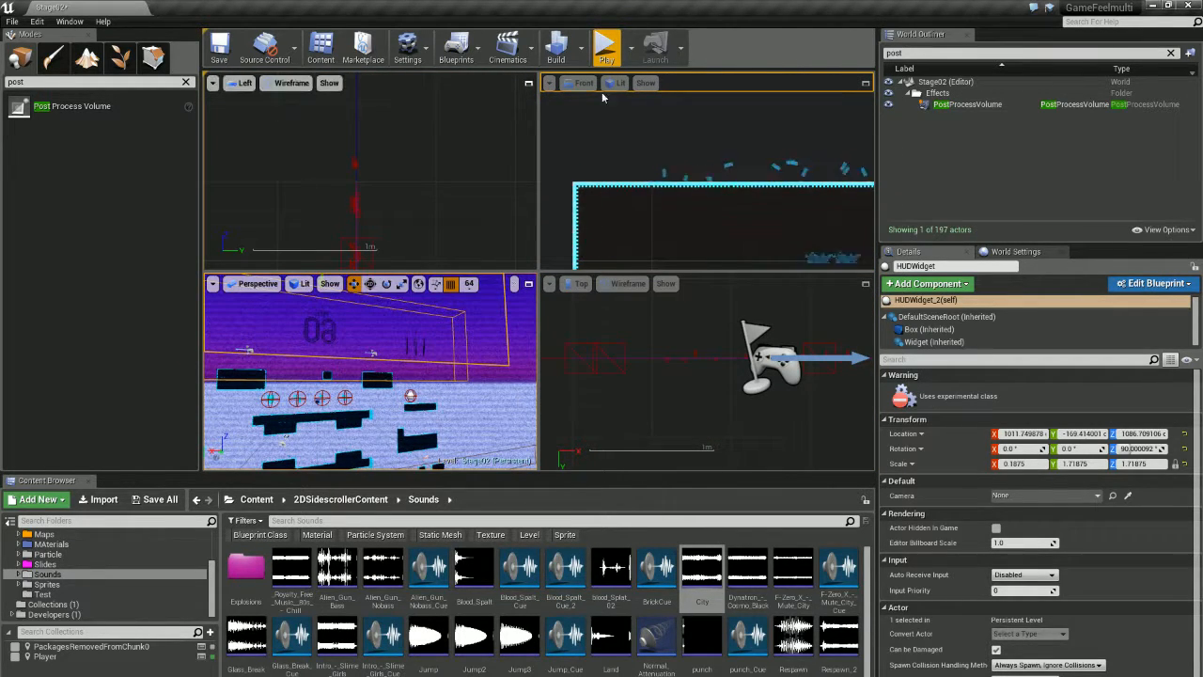
{"action": "left_click", "coordinate": [528, 283]}
{"action": "left_click_drag", "start_coordinate": [514, 315], "coordinate": [851, 315], "text": "alt"}
{"action": "scroll", "coordinate": [539, 282], "scroll_direction": "down", "scroll_amount": 4}
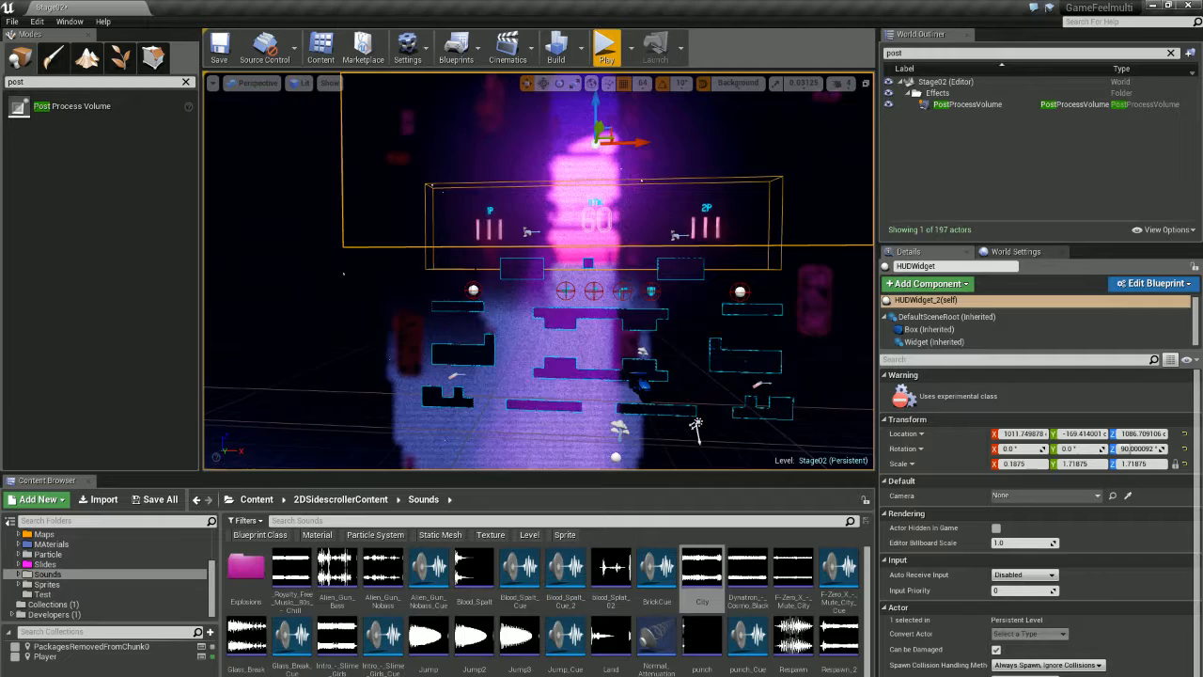
Step: Preview the level in the Wireframe, Detail Lighting, Lighting Only and Reflections view modes, and return to Lit
{"action": "left_click", "coordinate": [300, 87]}
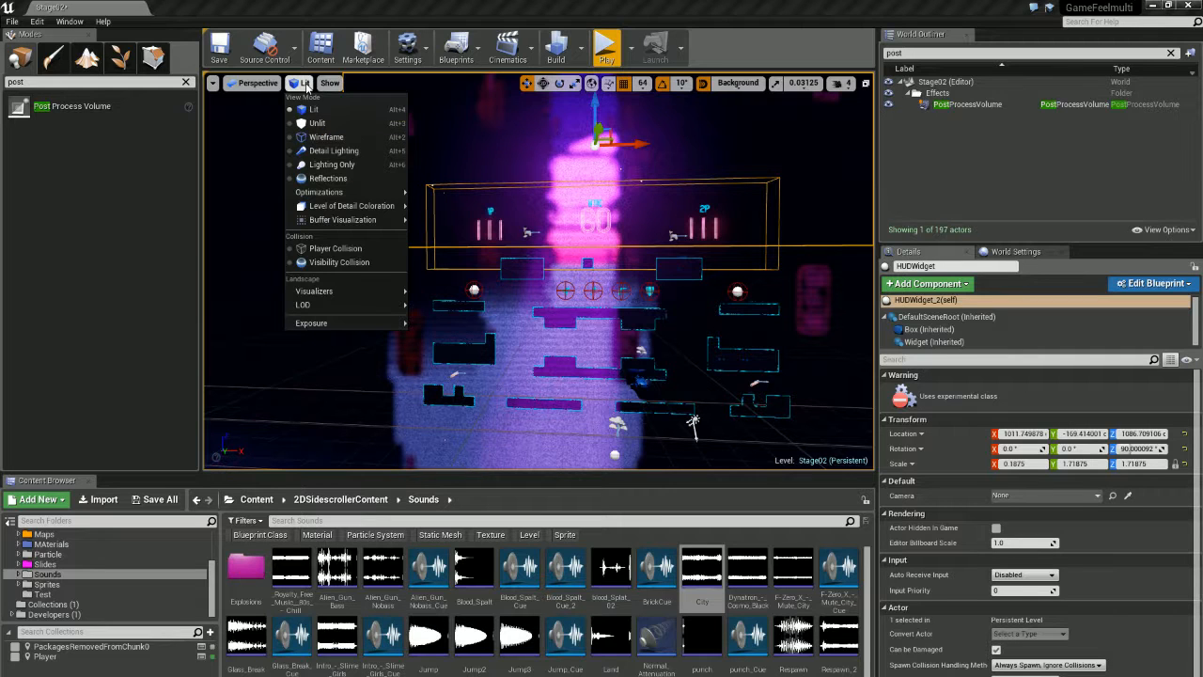
{"action": "left_click", "coordinate": [326, 137]}
{"action": "left_click", "coordinate": [315, 83]}
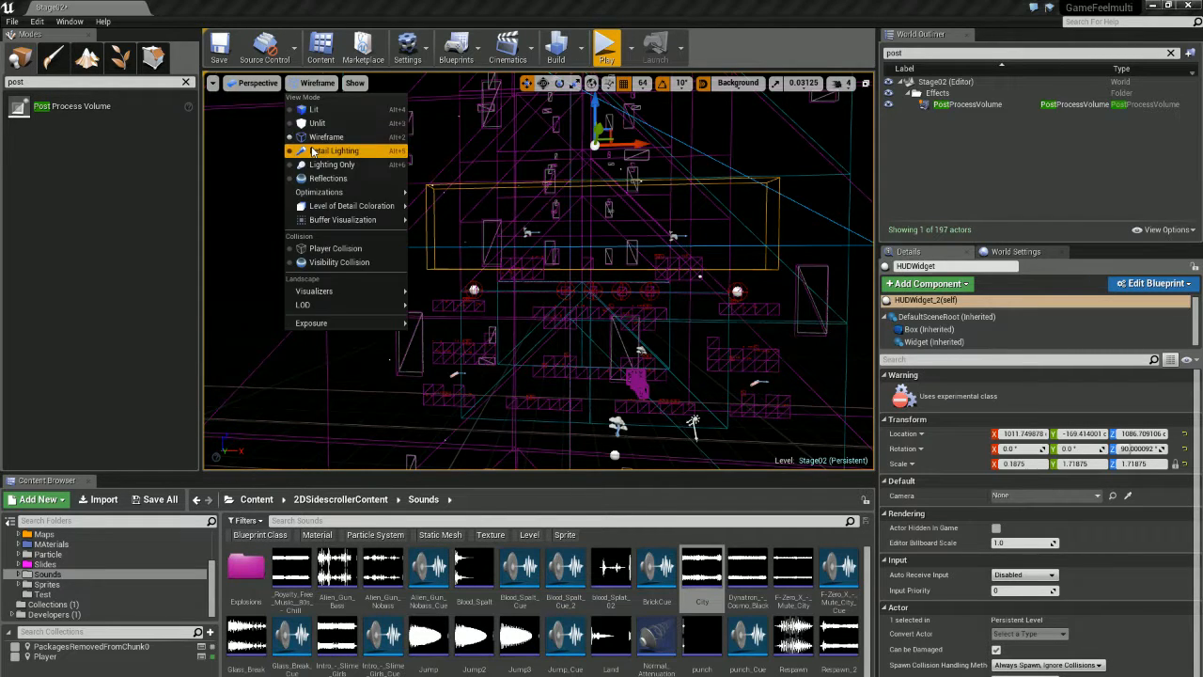
{"action": "left_click", "coordinate": [313, 151]}
{"action": "left_click", "coordinate": [310, 85]}
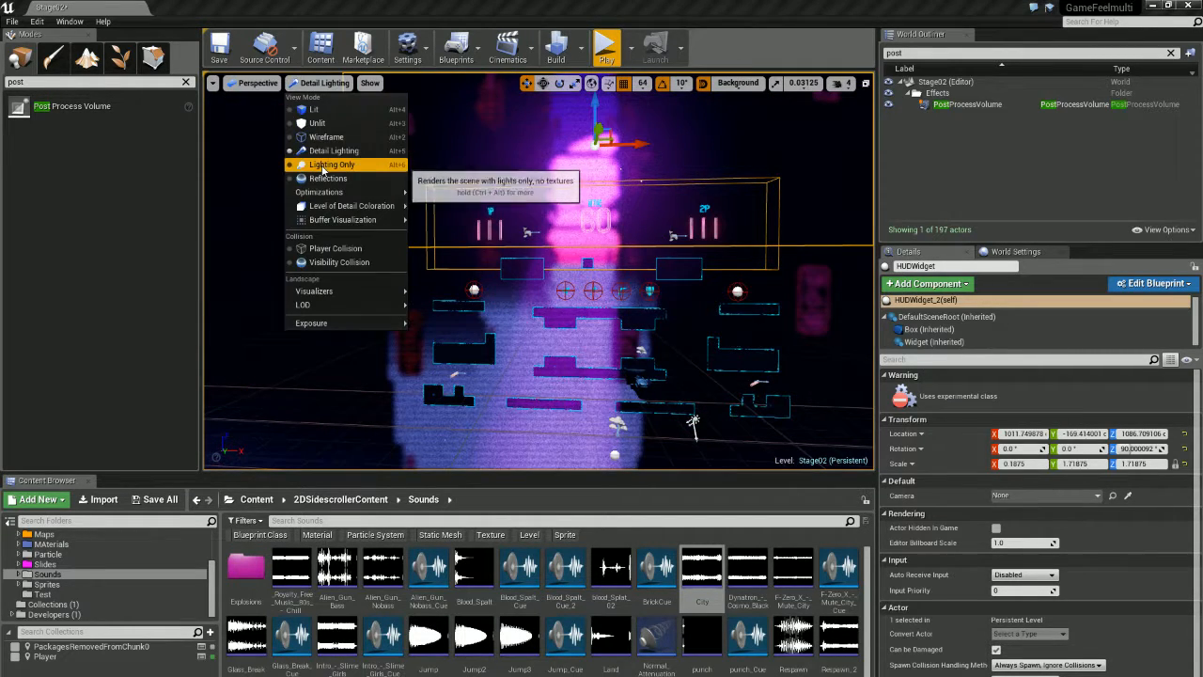
{"action": "left_click", "coordinate": [315, 164]}
{"action": "left_click", "coordinate": [312, 84]}
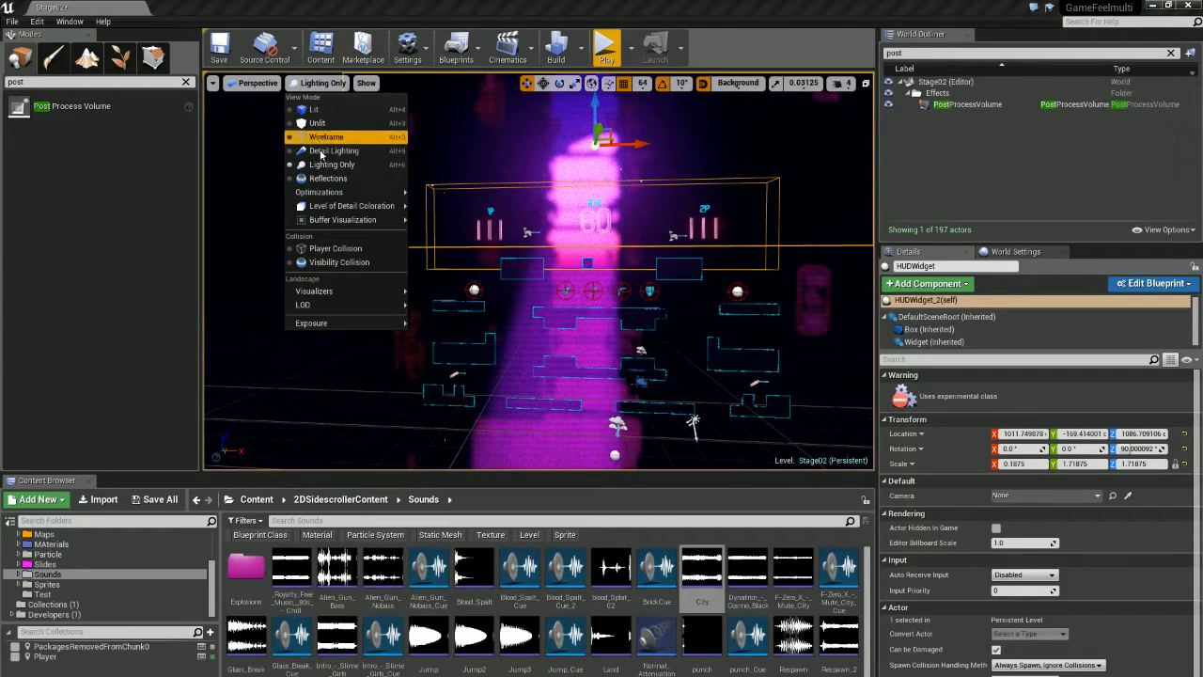
{"action": "left_click", "coordinate": [315, 179]}
{"action": "key", "text": "w"}
{"action": "right_click_drag", "start_coordinate": [469, 244], "coordinate": [508, 275]}
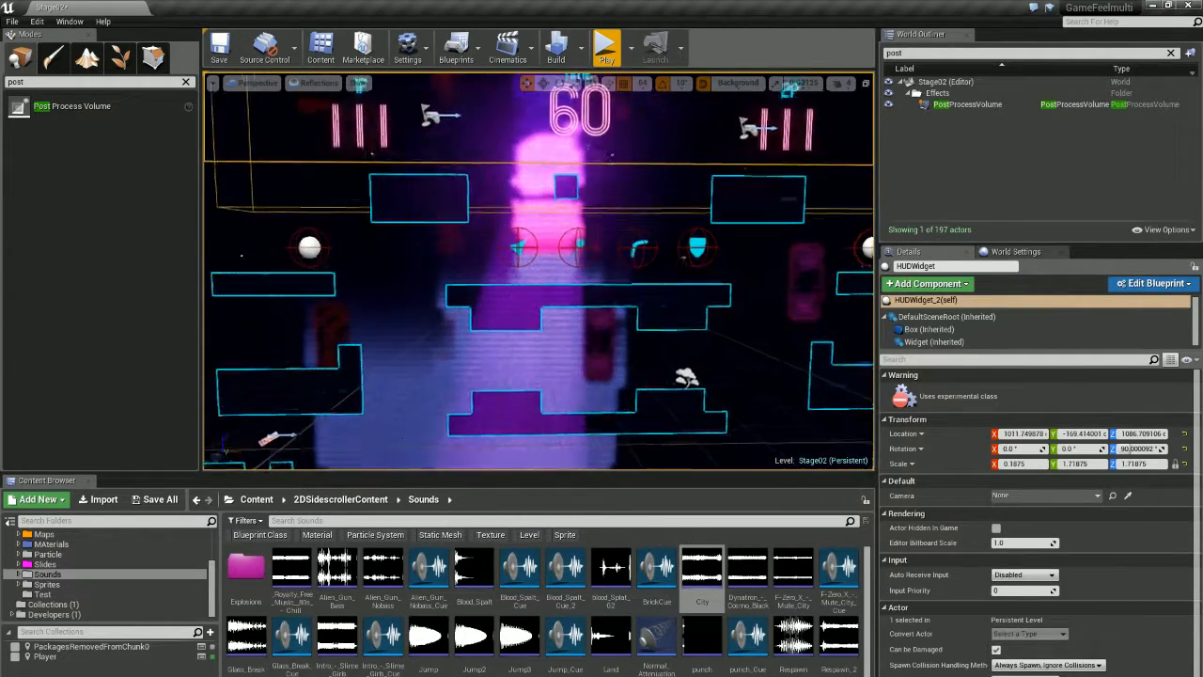
{"action": "left_click", "coordinate": [317, 85]}
{"action": "left_click", "coordinate": [314, 109]}
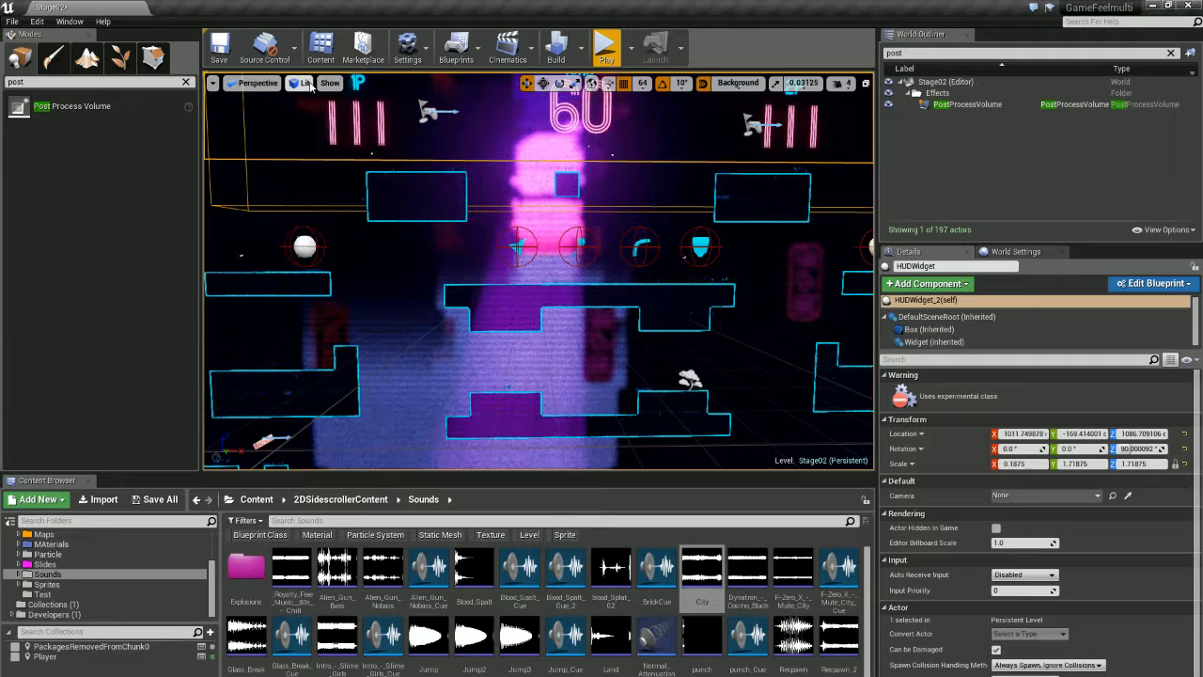
Step: Inspect the level from the side in the Player Collision view mode and switch back to Lit
{"action": "left_click", "coordinate": [330, 83]}
{"action": "left_click", "coordinate": [297, 83]}
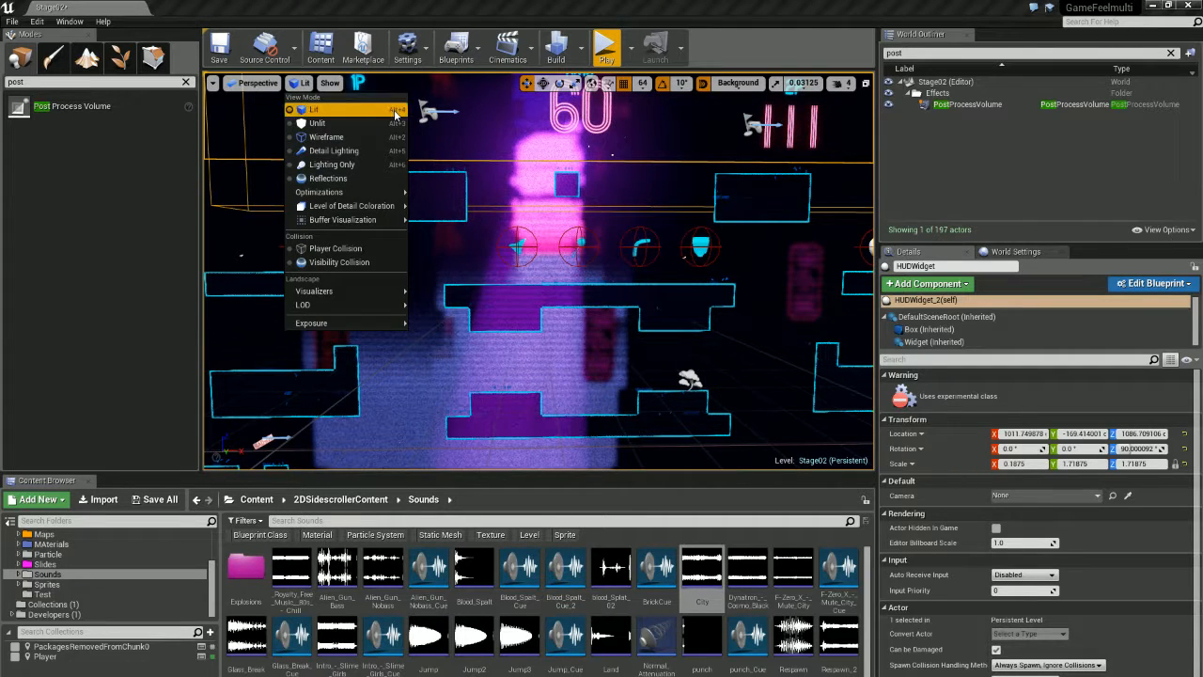
{"action": "left_click", "coordinate": [365, 249]}
{"action": "right_click_drag", "start_coordinate": [578, 265], "coordinate": [722, 242]}
{"action": "left_click", "coordinate": [325, 82]}
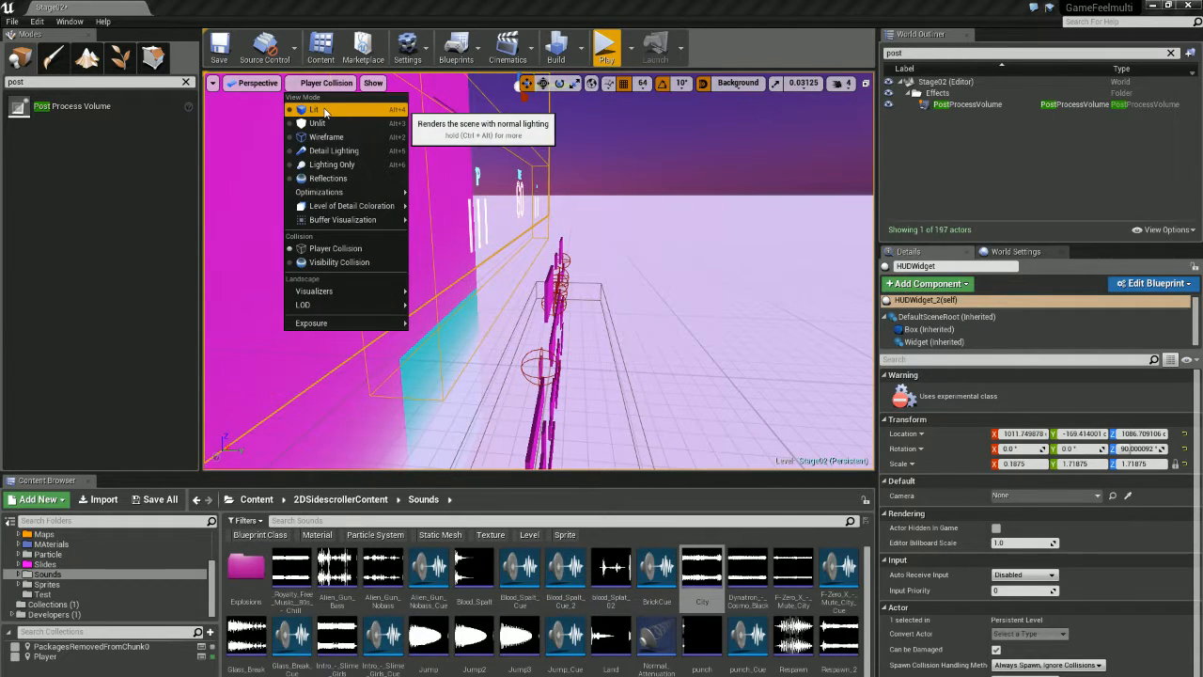
{"action": "left_click", "coordinate": [324, 112]}
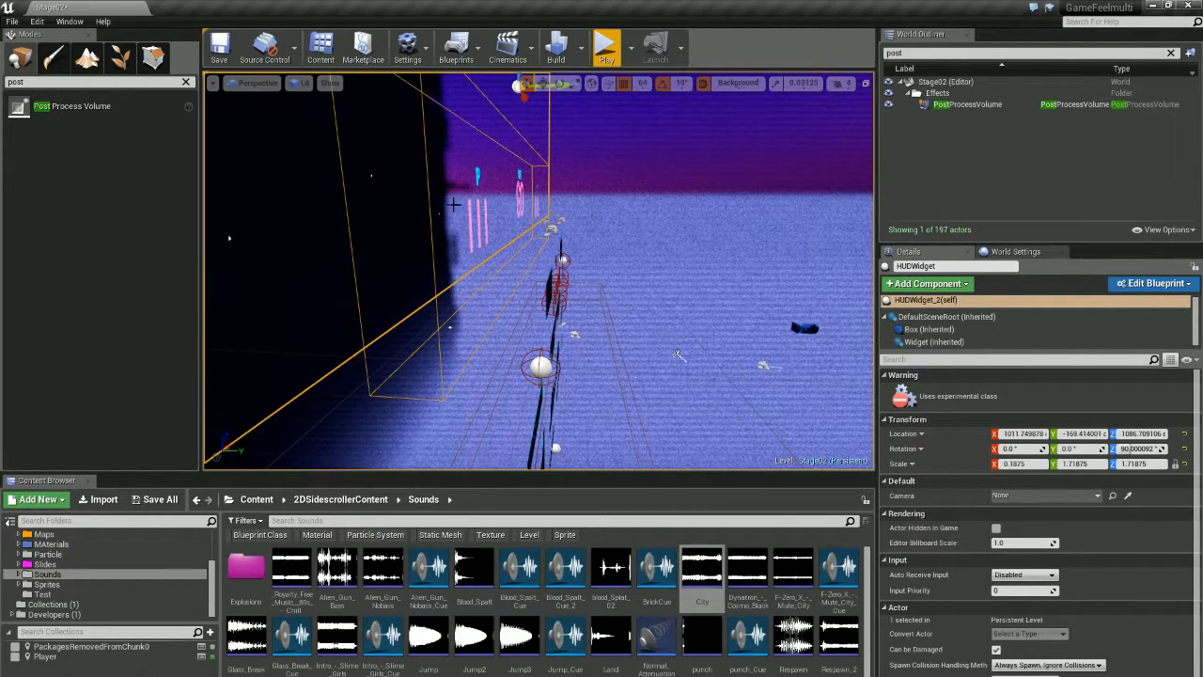
Step: Give the Sprites folder a new custom yellow-green colour of about R 0.45, G 0.5, B 0.14
{"action": "left_click", "coordinate": [246, 569]}
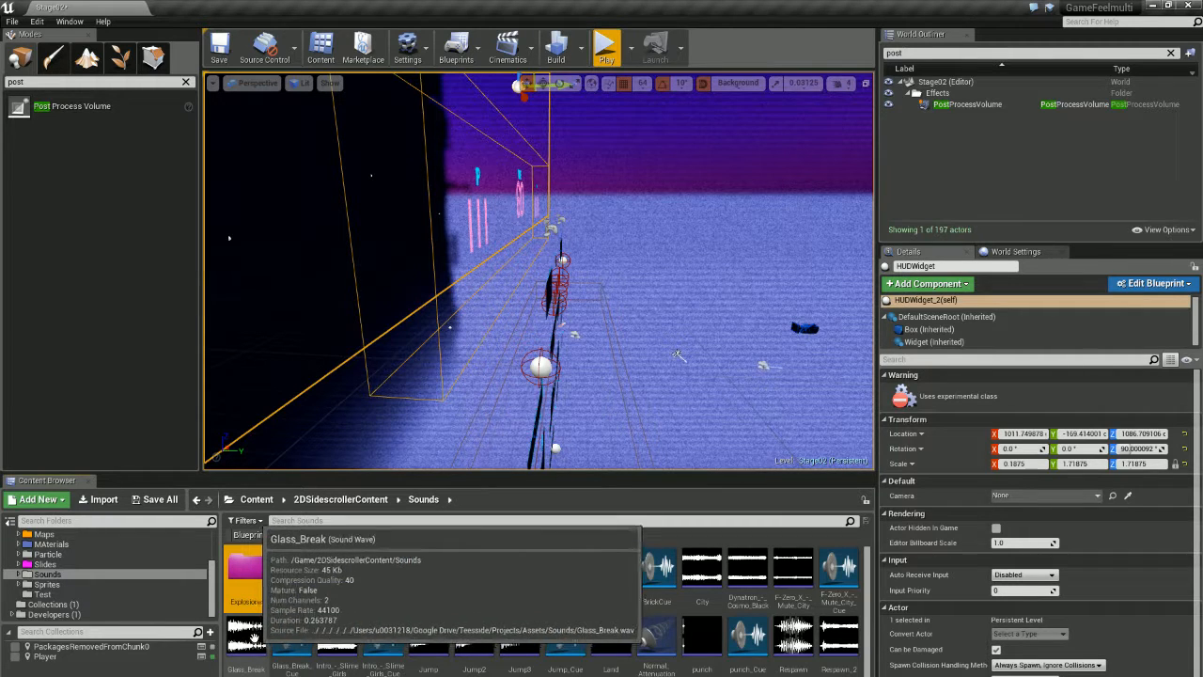
{"action": "left_click", "coordinate": [47, 584]}
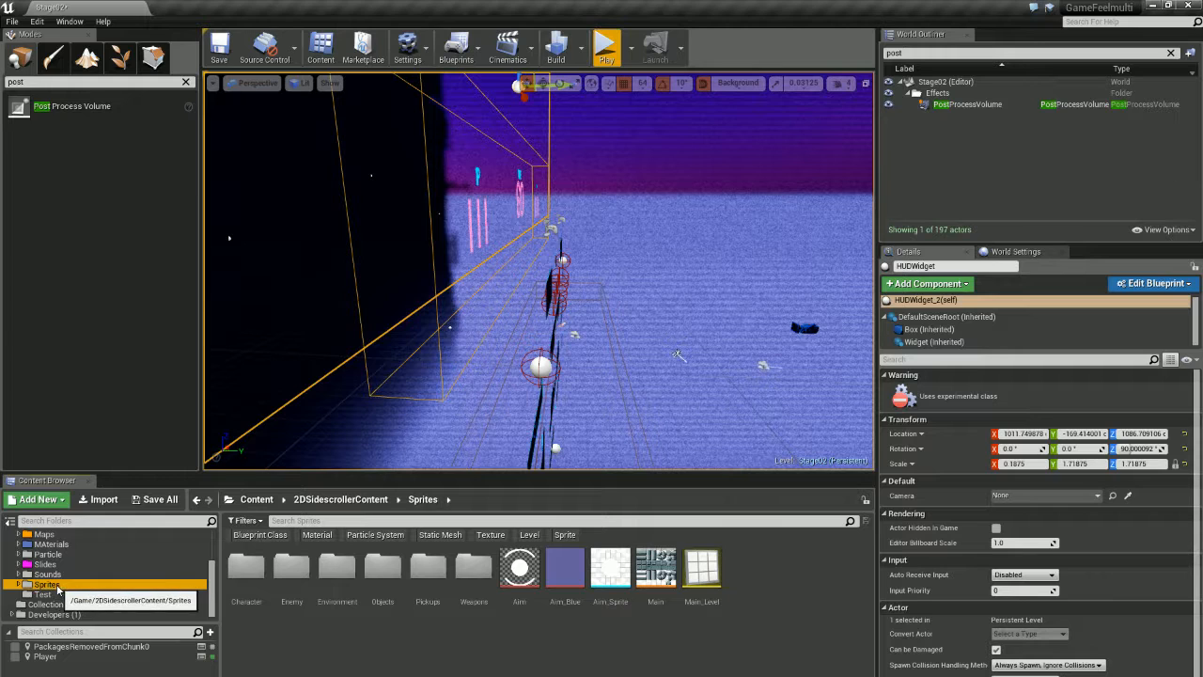
{"action": "right_click", "coordinate": [59, 586]}
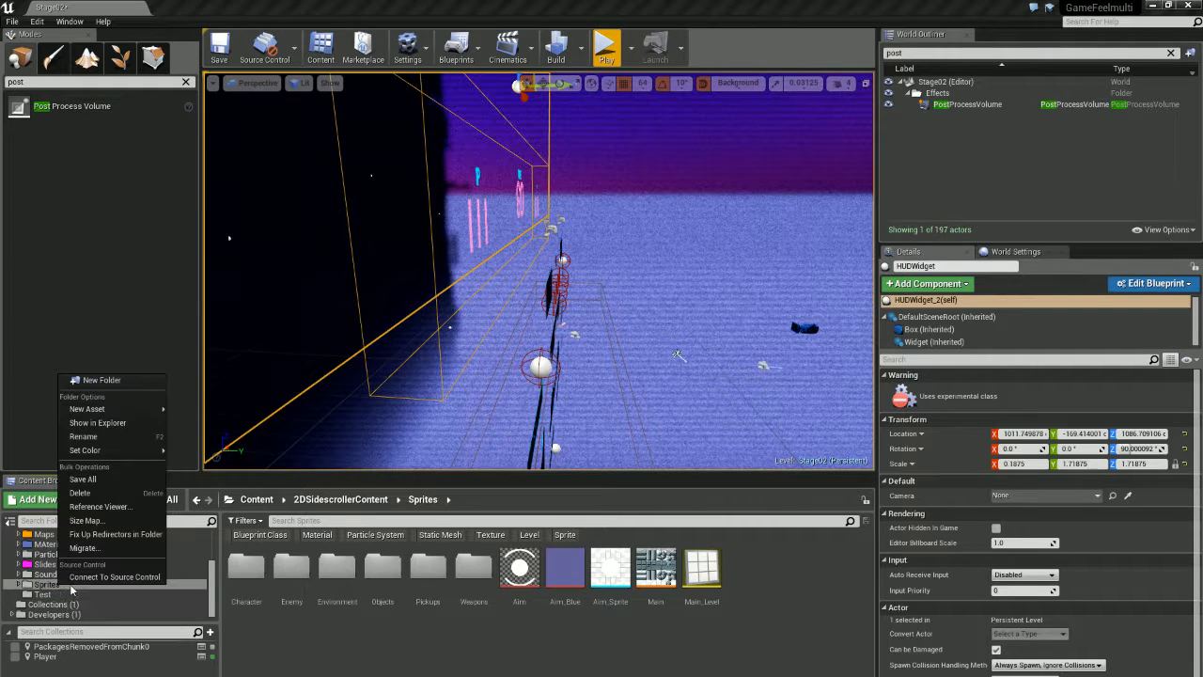
{"action": "mouse_move", "coordinate": [123, 450]}
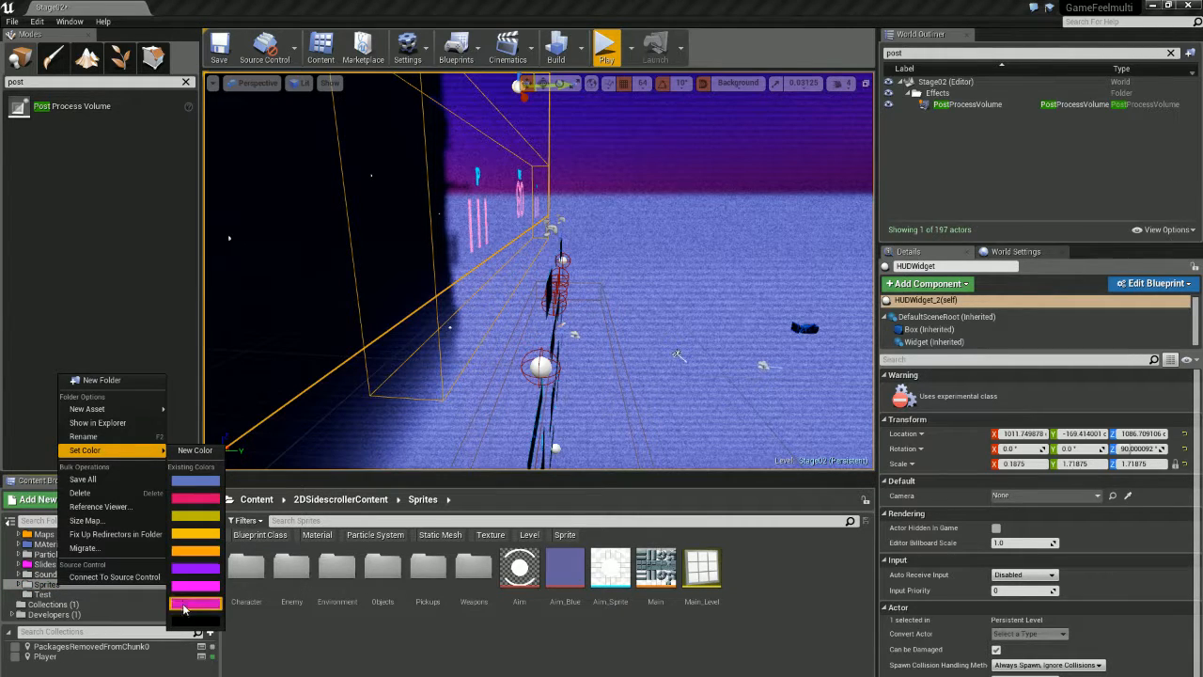
{"action": "left_click", "coordinate": [203, 451]}
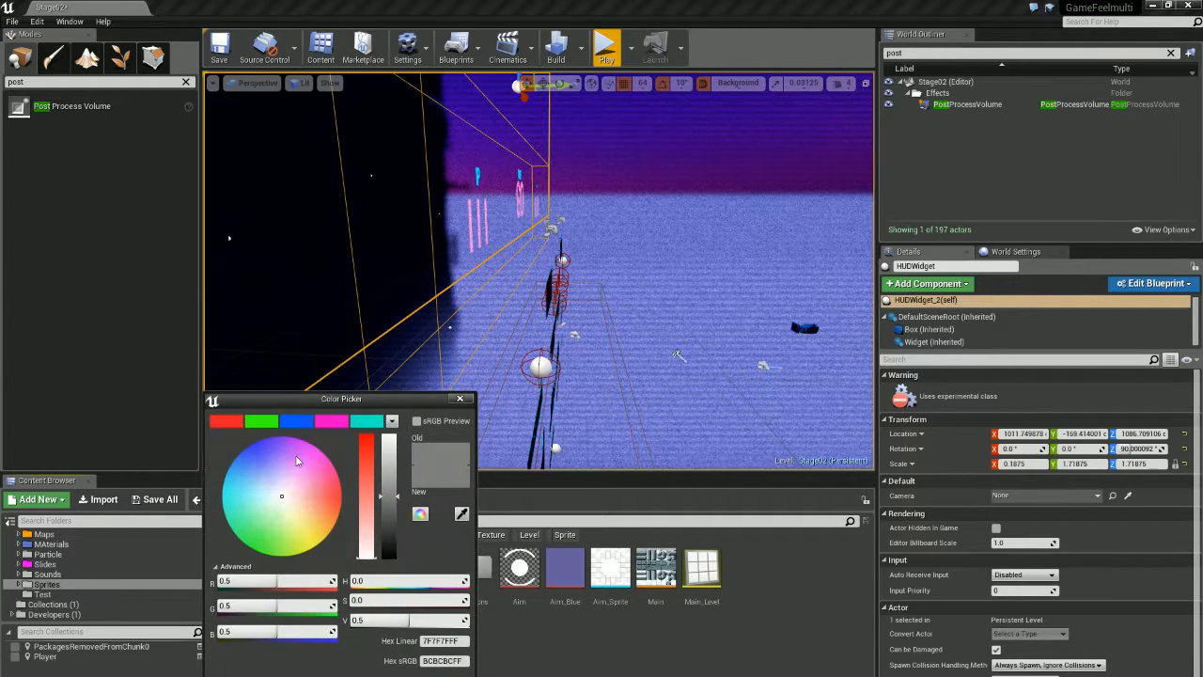
{"action": "left_click_drag", "start_coordinate": [309, 476], "coordinate": [297, 536]}
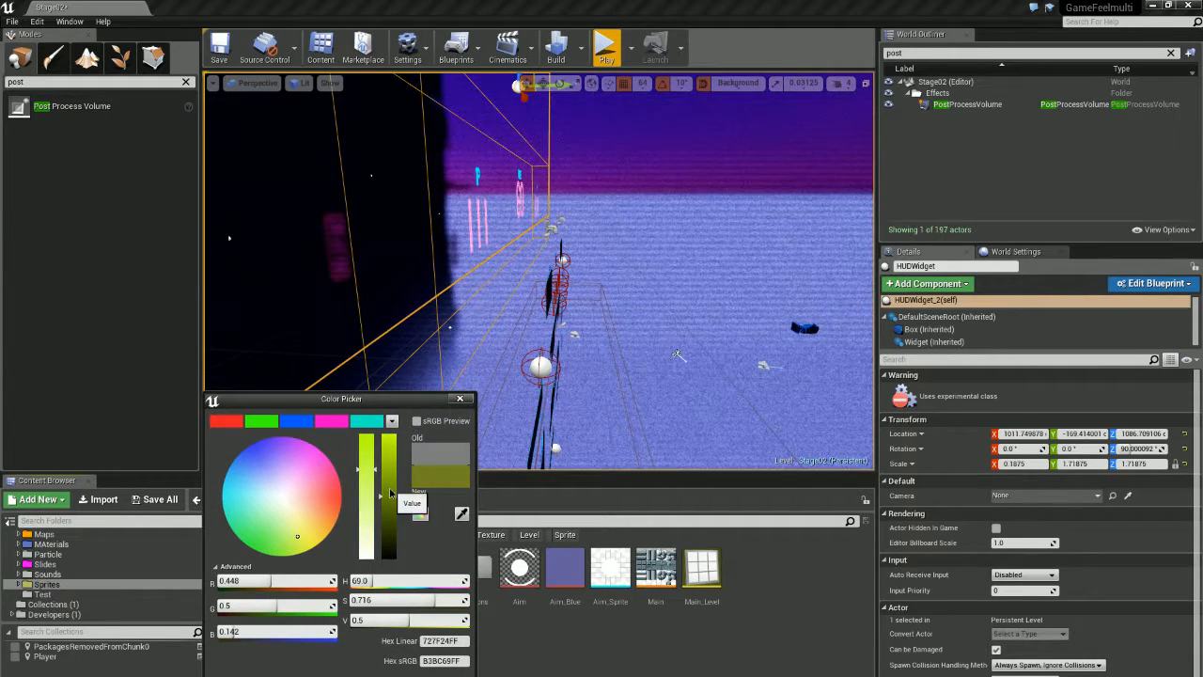
{"action": "left_click", "coordinate": [386, 675]}
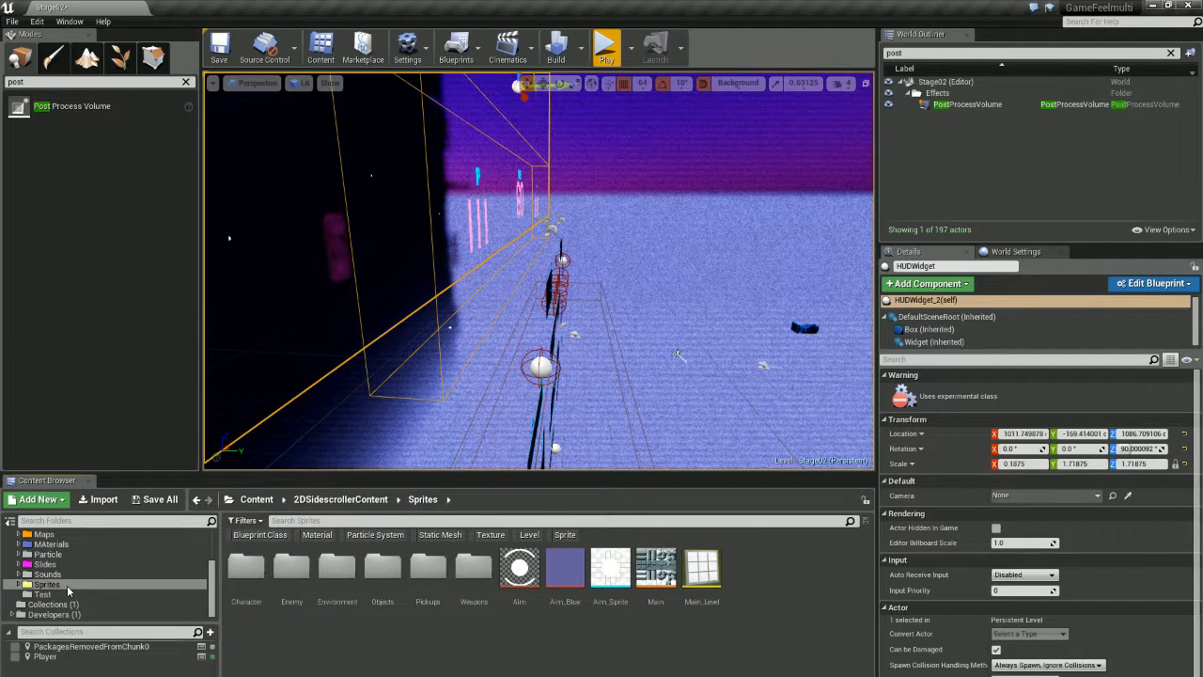
Step: Open the Player blueprint from the Blueprints folder of 2DSidescrollerContent
{"action": "scroll", "coordinate": [80, 572], "scroll_direction": "up", "scroll_amount": 3}
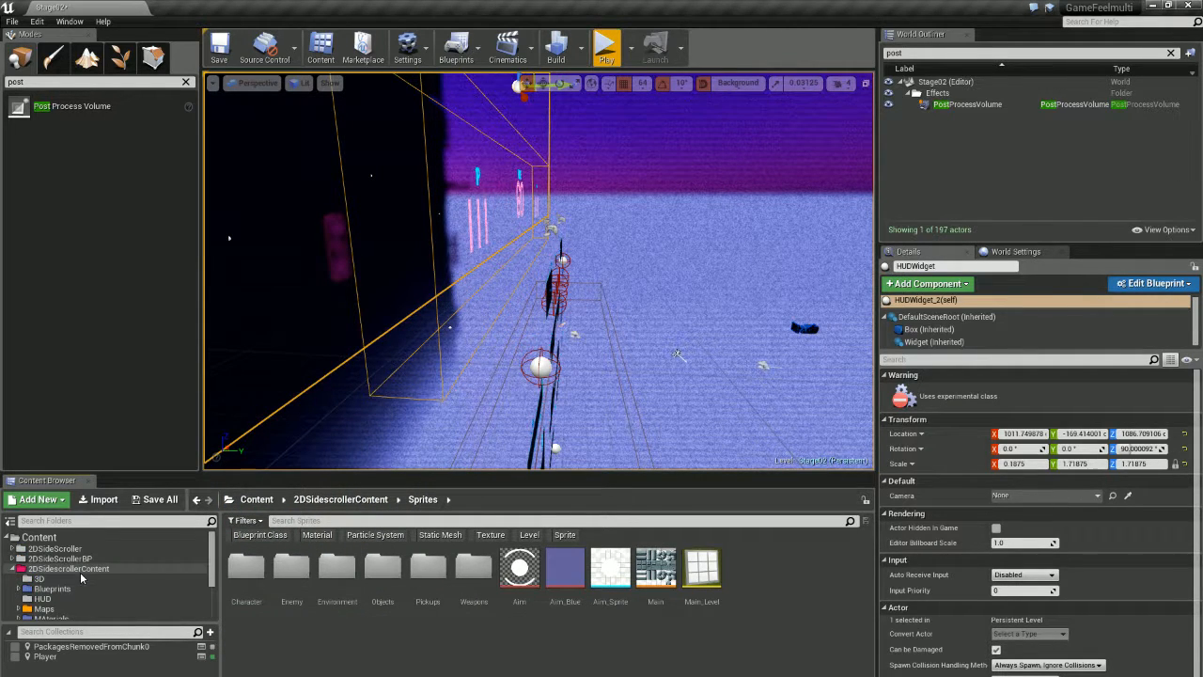
{"action": "left_click", "coordinate": [67, 589]}
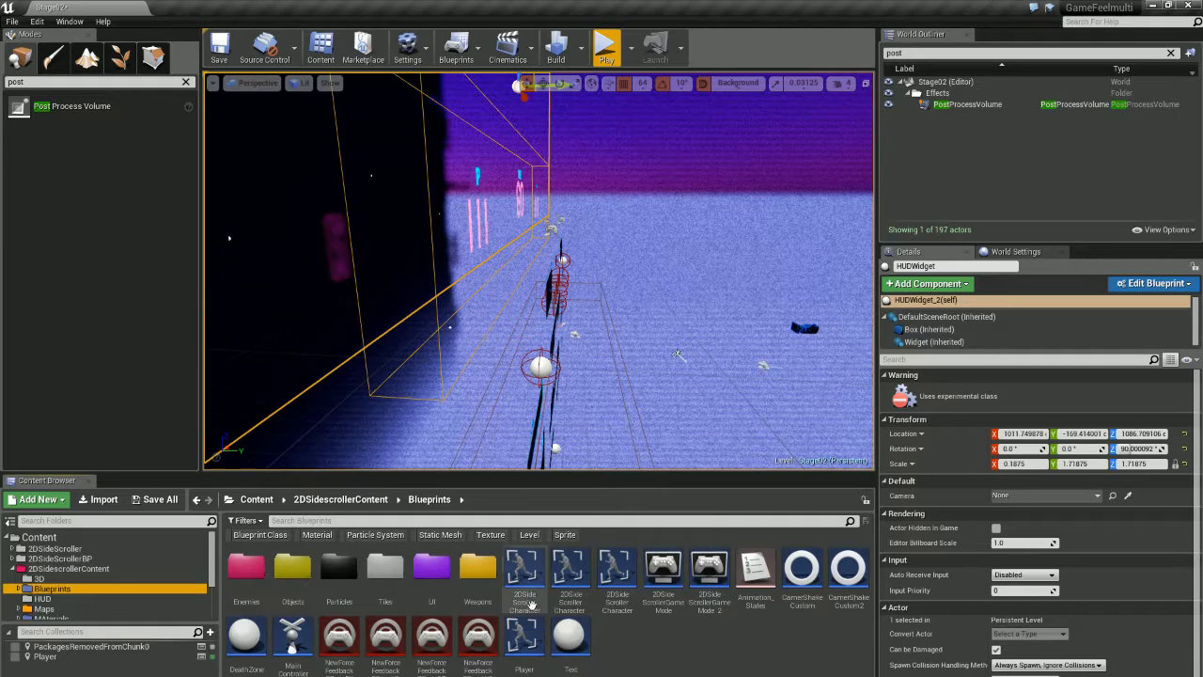
{"action": "double_click", "coordinate": [524, 638]}
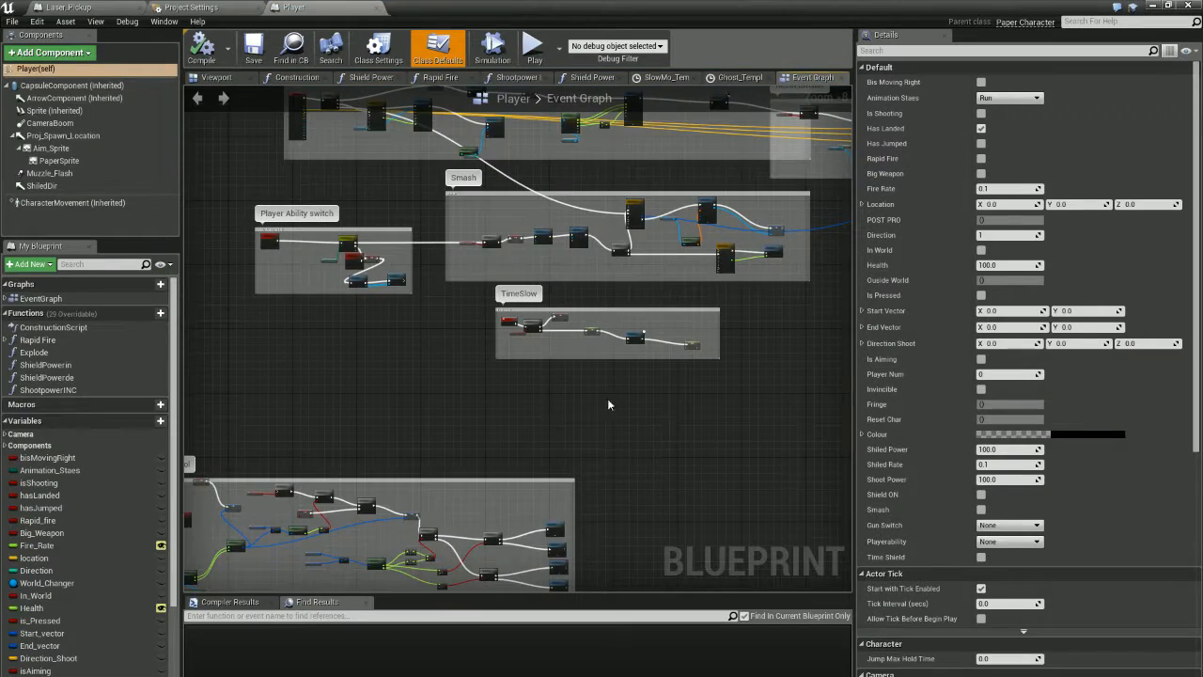
Step: Give the Player Ability switch comment a yellow colour of about R 1.0, G 0.916, B 0.127
{"action": "right_click_drag", "start_coordinate": [599, 403], "coordinate": [864, 426]}
{"action": "scroll", "coordinate": [615, 251], "scroll_direction": "up", "scroll_amount": 5}
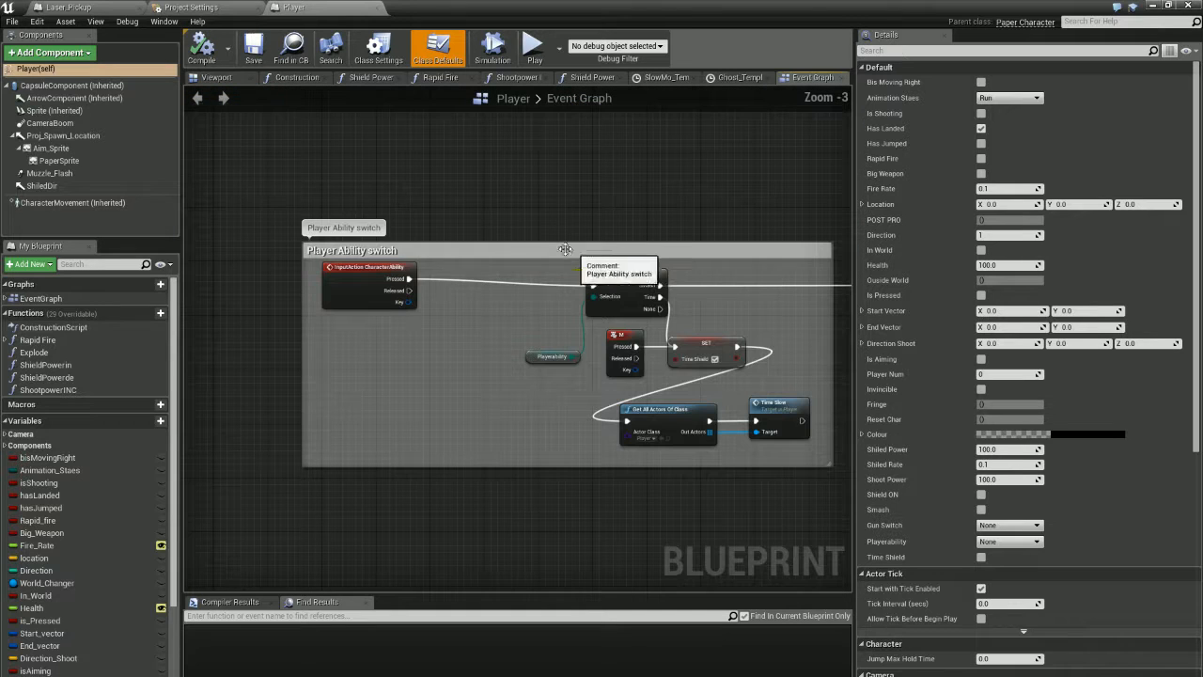
{"action": "left_click", "coordinate": [413, 255]}
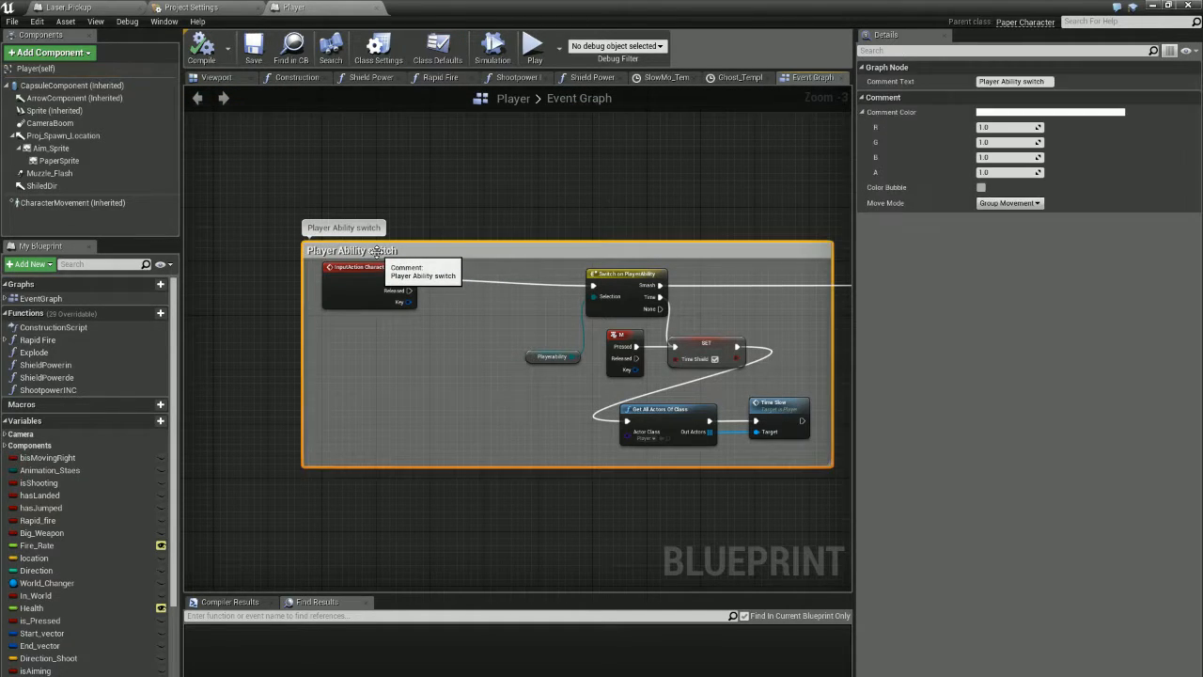
{"action": "left_click", "coordinate": [1000, 113]}
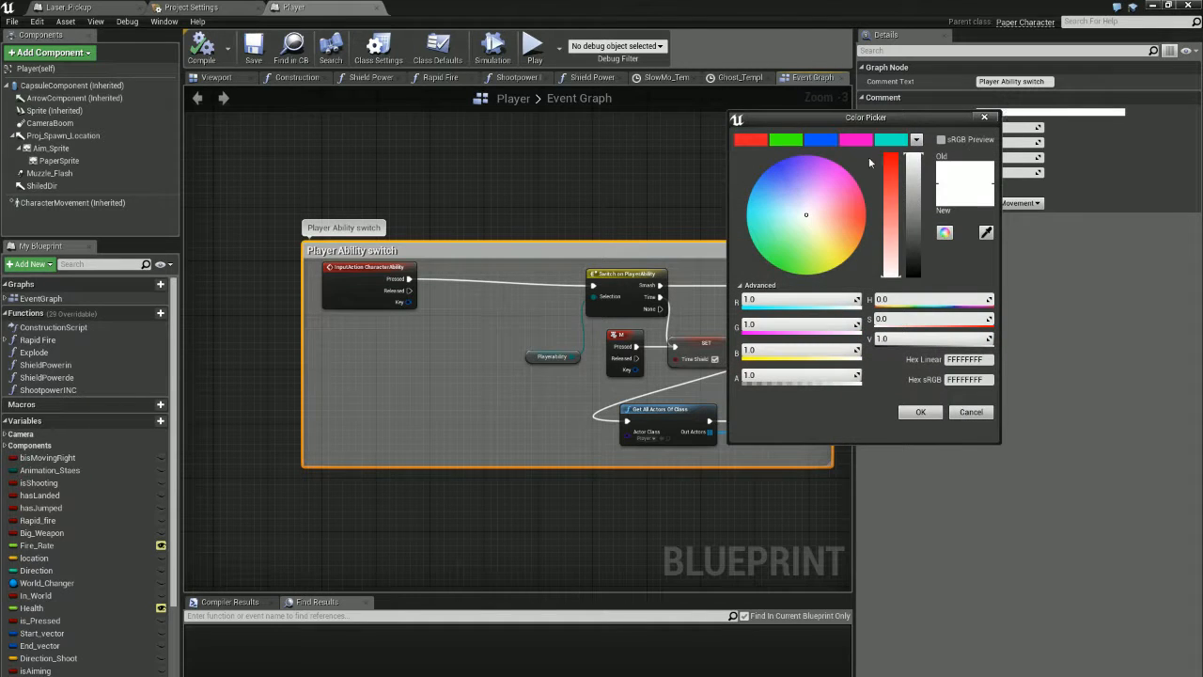
{"action": "left_click", "coordinate": [916, 139]}
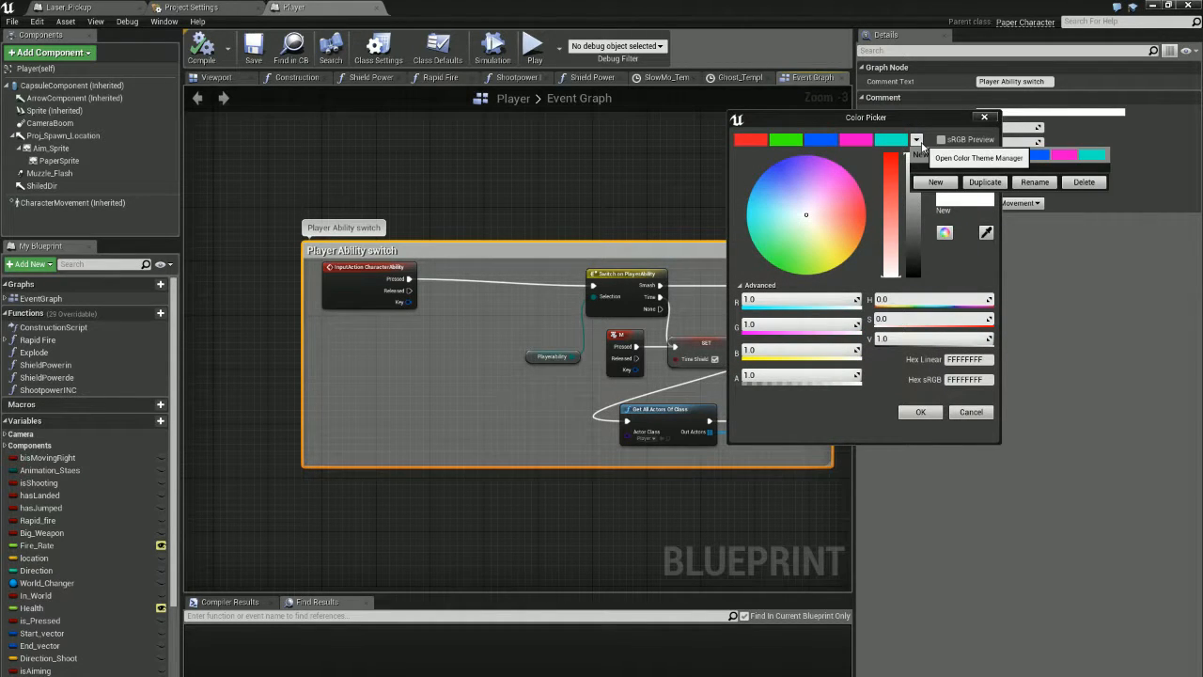
{"action": "left_click", "coordinate": [910, 139]}
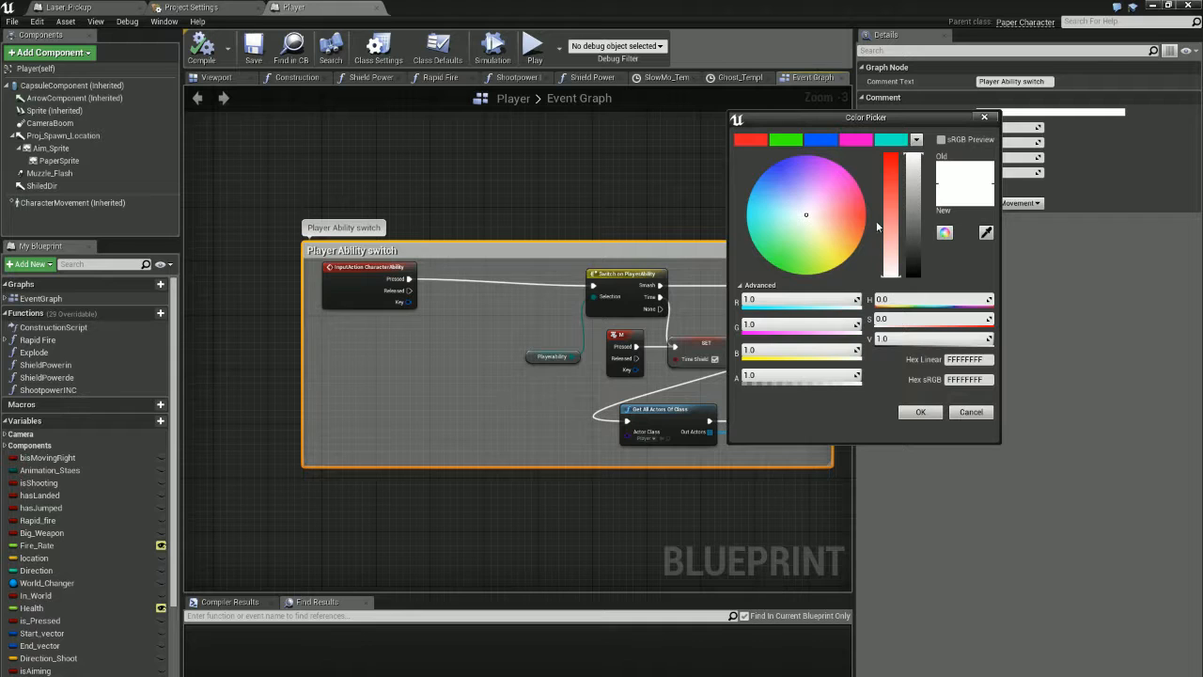
{"action": "left_click_drag", "start_coordinate": [891, 235], "coordinate": [890, 202]}
{"action": "left_click_drag", "start_coordinate": [818, 232], "coordinate": [837, 258]}
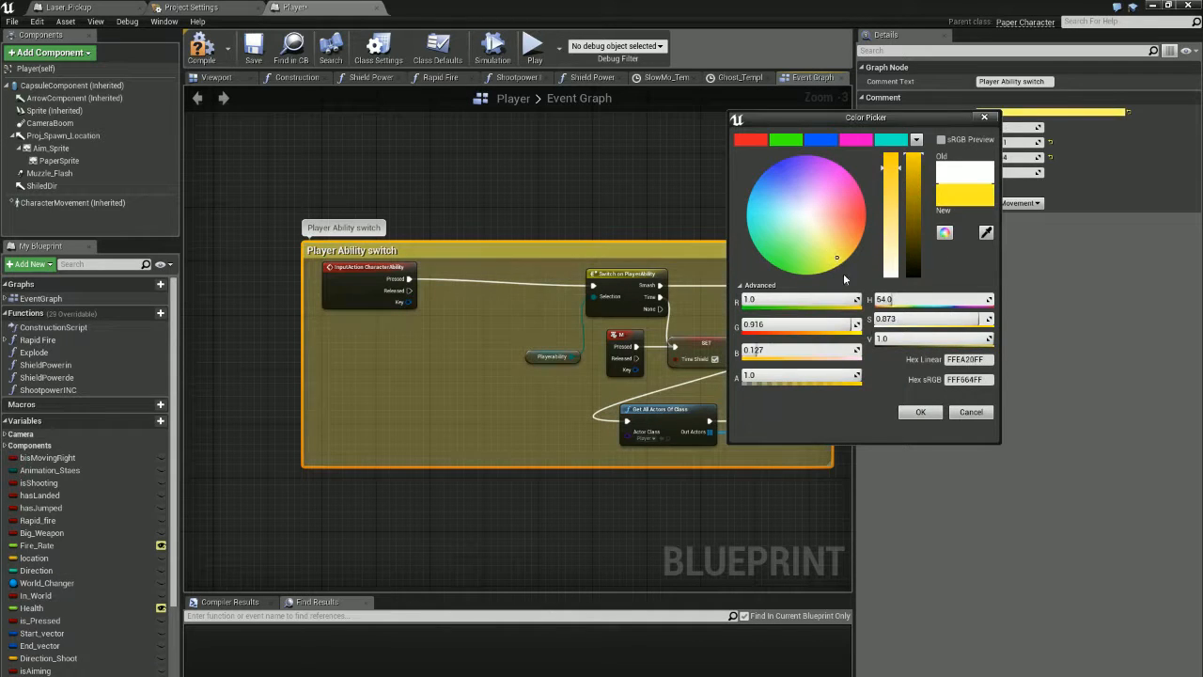
{"action": "left_click", "coordinate": [920, 411]}
Step: Deselect the comment, look over the comment blocks across the Event Graph, and return to the level editor
{"action": "left_click", "coordinate": [660, 178]}
{"action": "scroll", "coordinate": [616, 305], "scroll_direction": "down", "scroll_amount": 9}
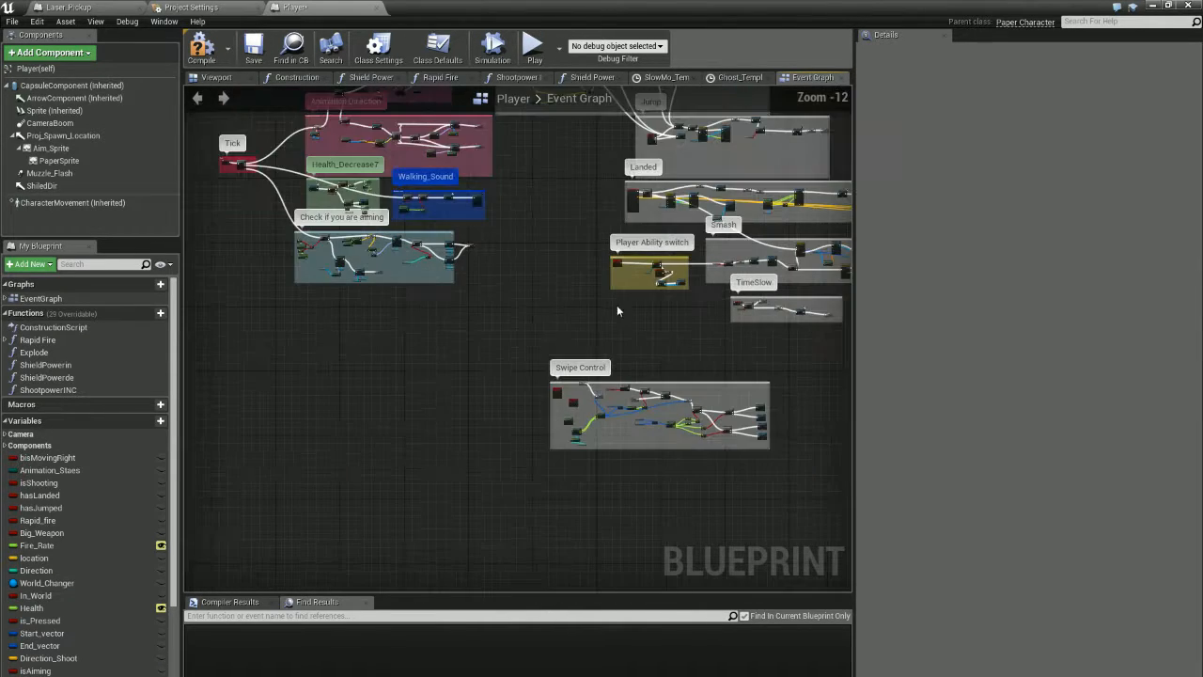
{"action": "right_click_drag", "start_coordinate": [523, 478], "coordinate": [393, 295]}
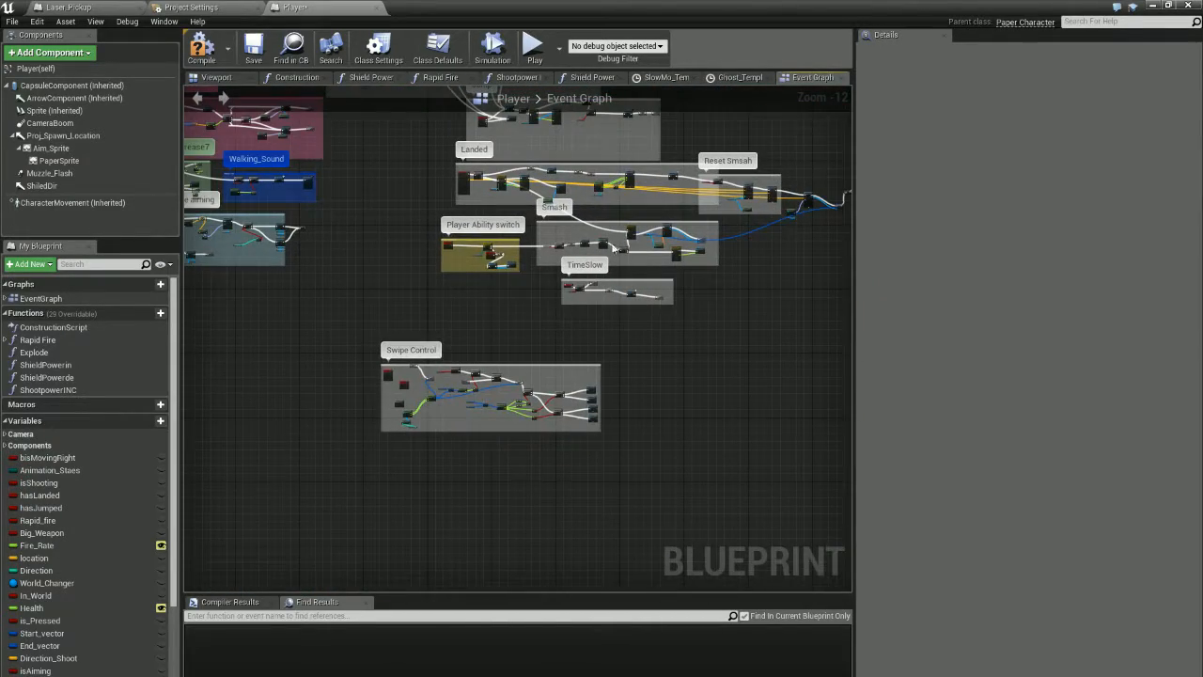
{"action": "left_click", "coordinate": [1154, 5]}
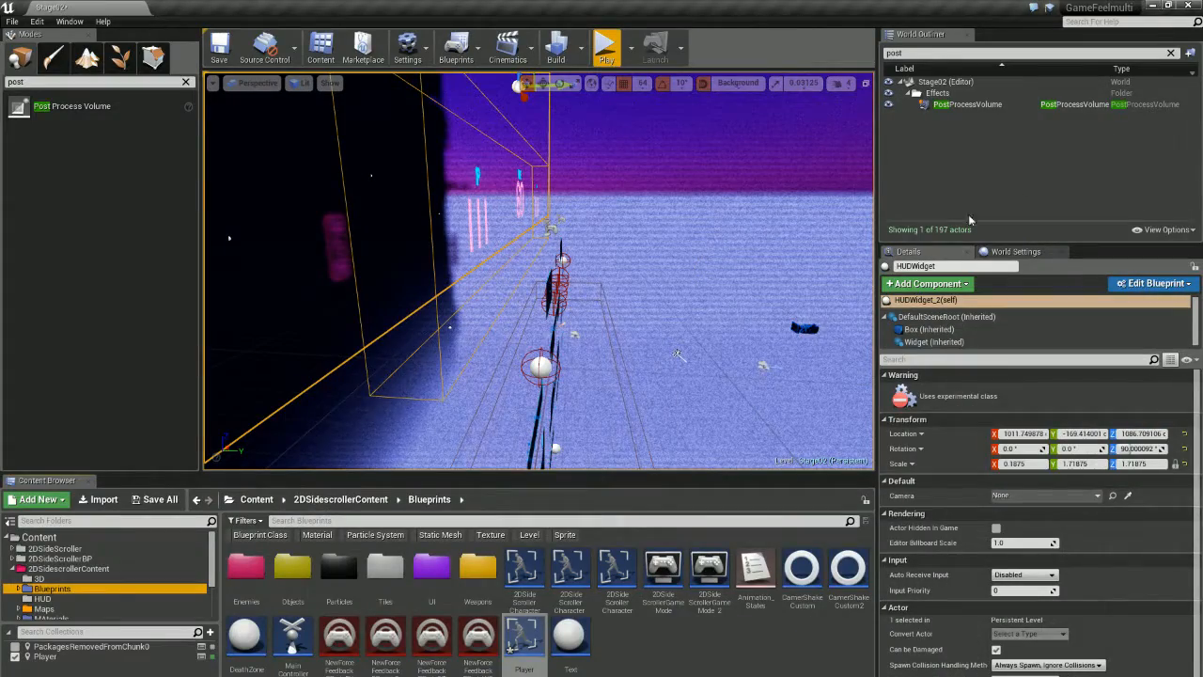
Step: Set the overall engine scalability quality to Low and inspect the level from the front
{"action": "left_click", "coordinate": [425, 51]}
{"action": "mouse_move", "coordinate": [470, 224]}
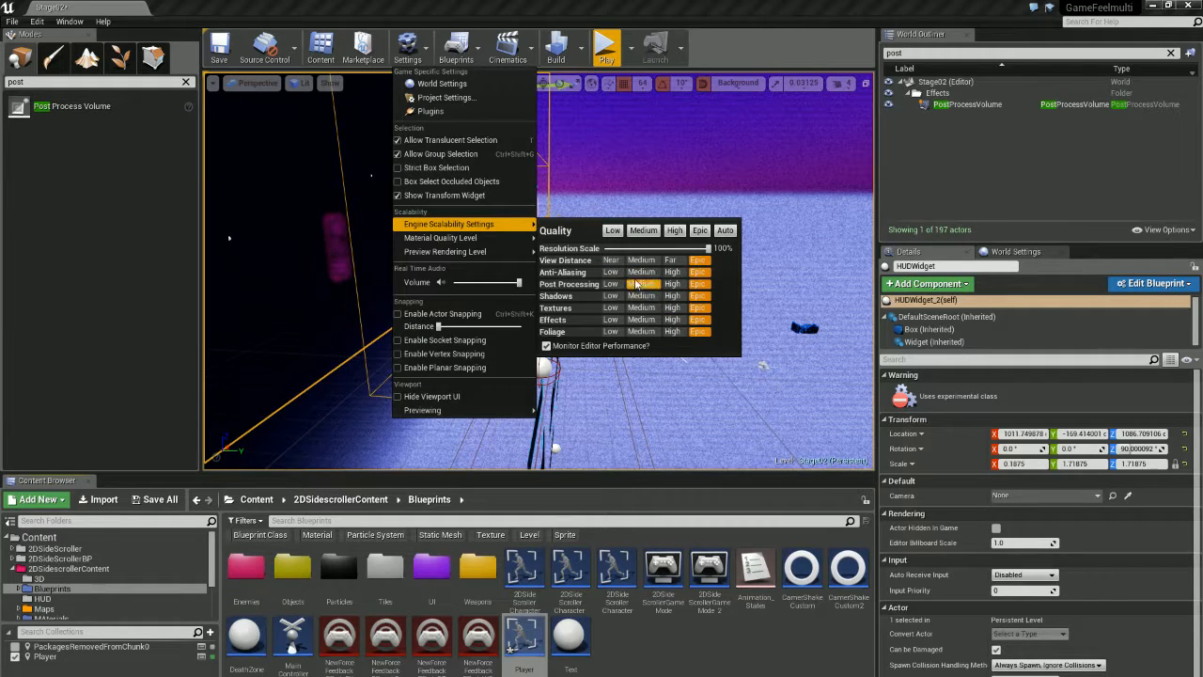
{"action": "left_click", "coordinate": [615, 232]}
{"action": "right_click_drag", "start_coordinate": [702, 163], "coordinate": [616, 194]}
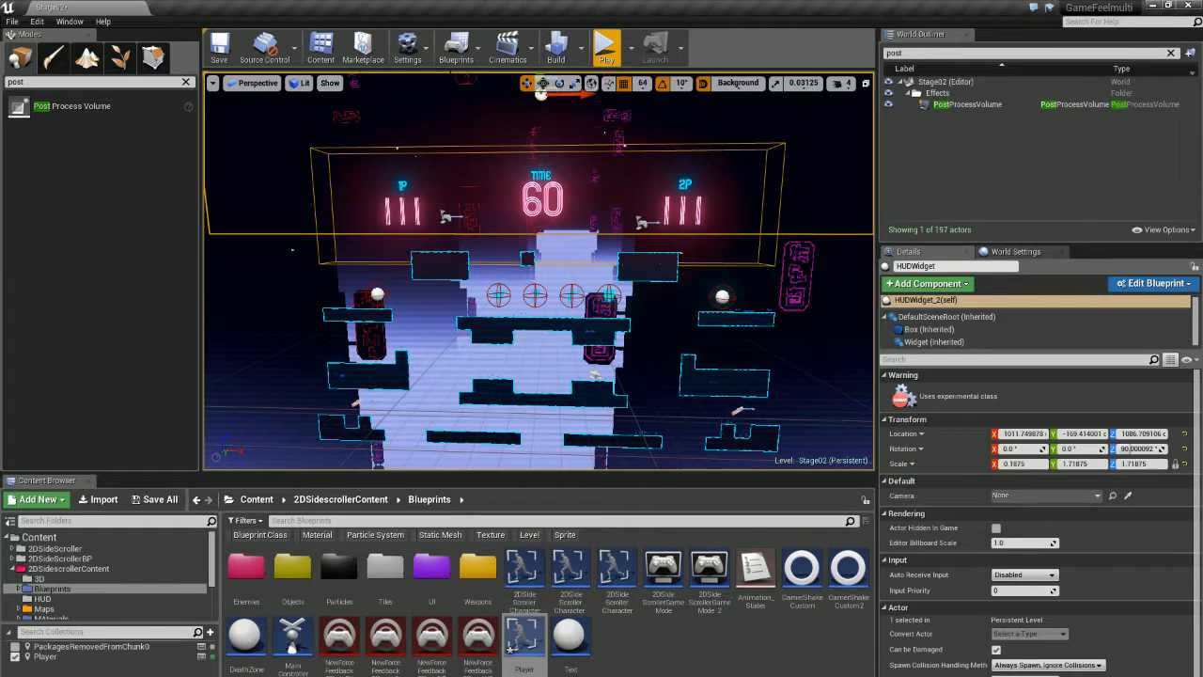
Step: Set the overall engine scalability quality to Epic and inspect the level again
{"action": "left_click", "coordinate": [407, 47]}
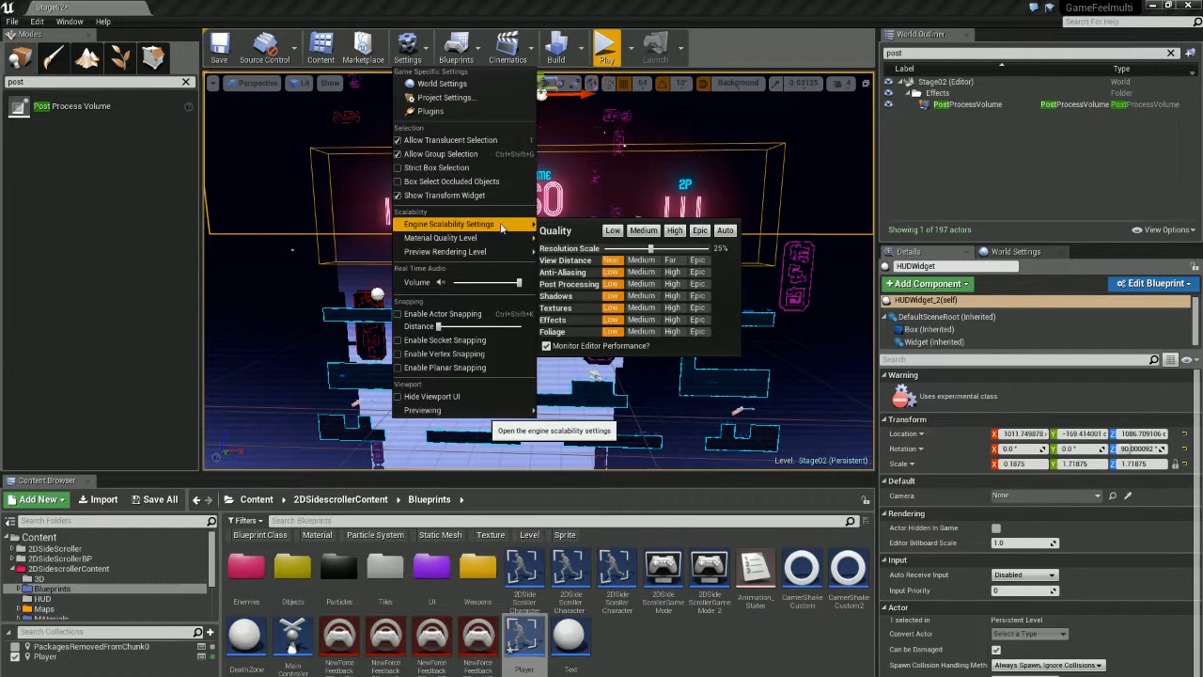
{"action": "left_click", "coordinate": [703, 232]}
{"action": "right_click_drag", "start_coordinate": [752, 281], "coordinate": [716, 251]}
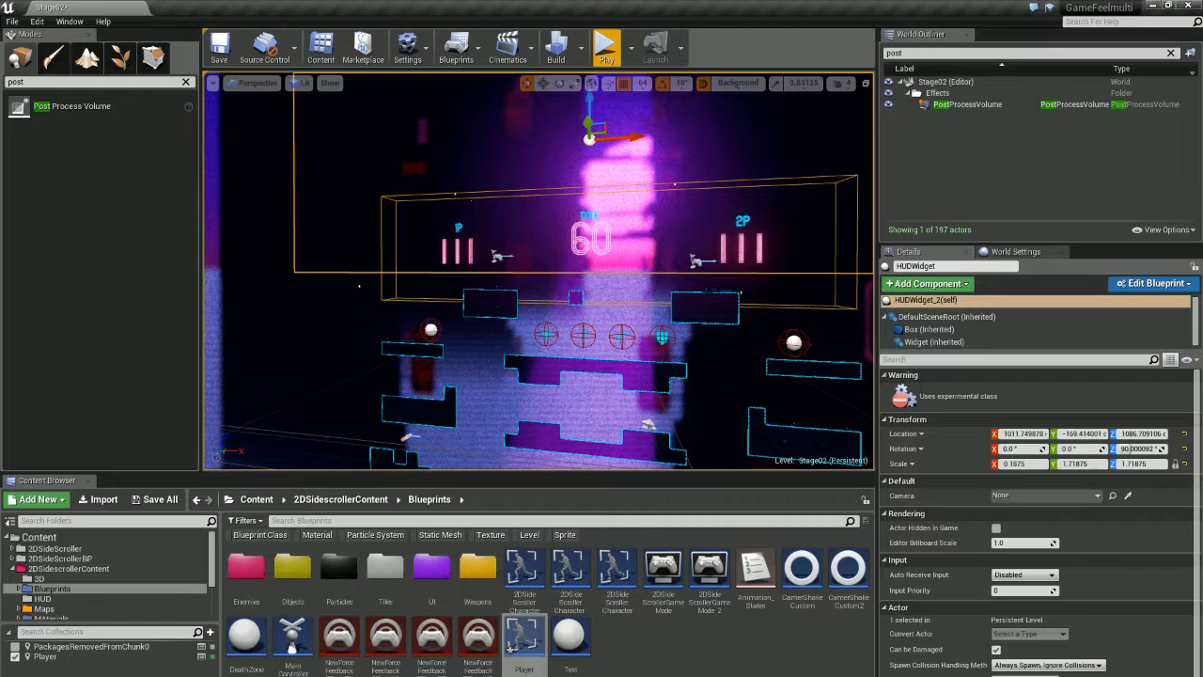
{"action": "mouse_move", "coordinate": [564, 270]}
{"action": "right_mouse_down"}
{"action": "mouse_move", "coordinate": [613, 298]}
{"action": "mouse_move", "coordinate": [658, 297]}
{"action": "mouse_move", "coordinate": [656, 273]}
{"action": "mouse_move", "coordinate": [564, 250]}
{"action": "right_mouse_up"}
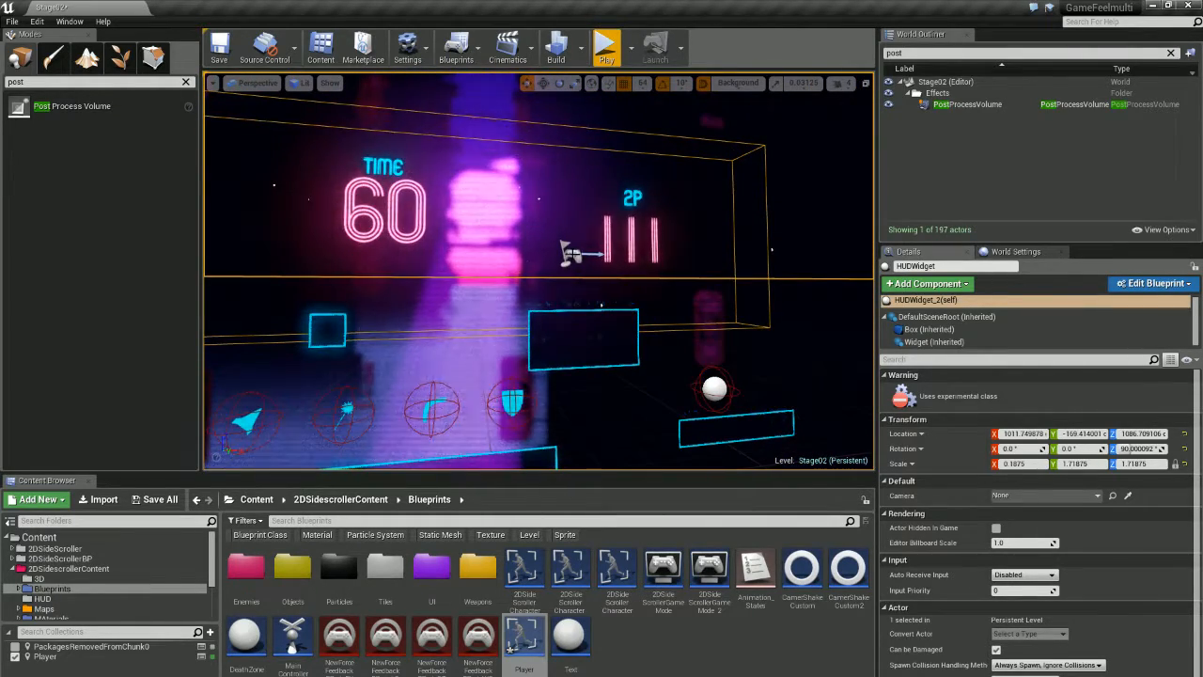
Step: Select the player start PlayerStart2 and enlarge its Editor Billboard Scale to about 10.48
{"action": "left_click", "coordinate": [564, 250]}
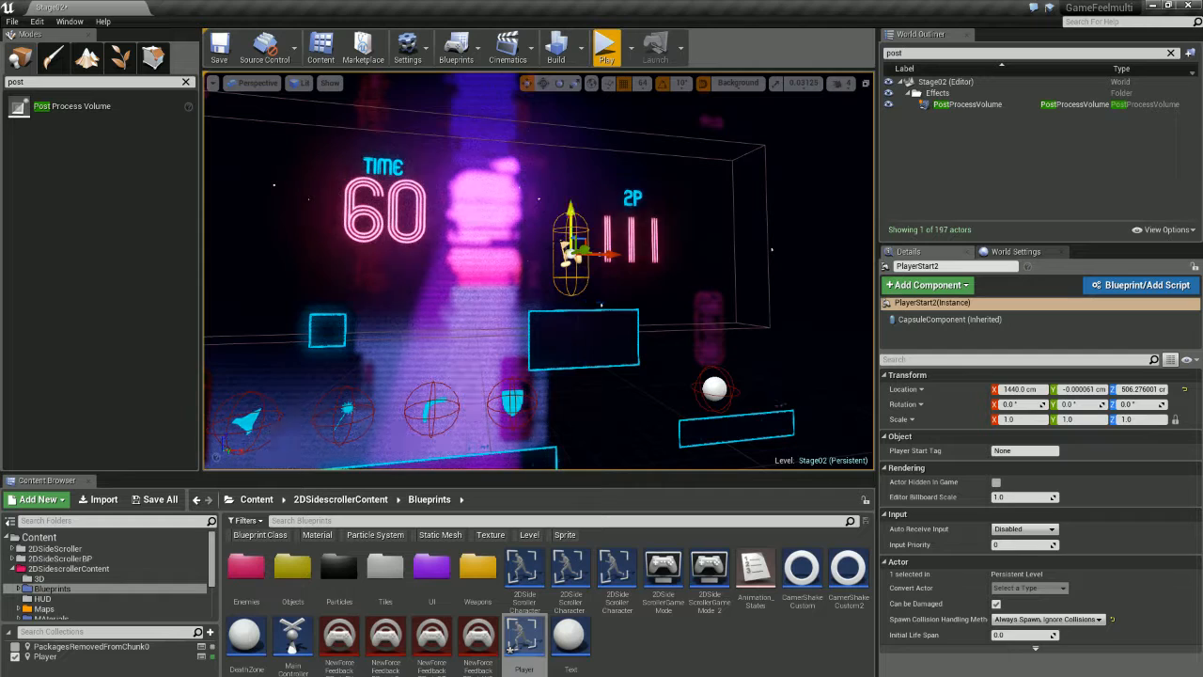
{"action": "left_click", "coordinate": [495, 238]}
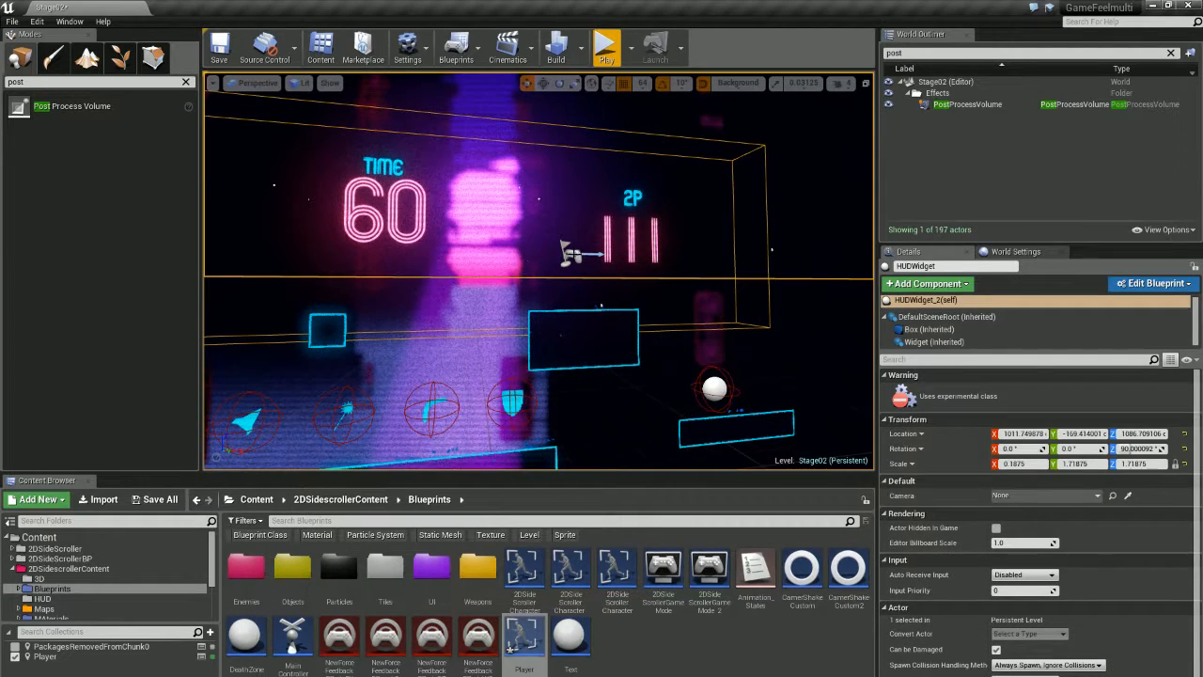
{"action": "key", "text": "s"}
{"action": "right_click_drag", "start_coordinate": [494, 238], "coordinate": [493, 248]}
{"action": "key", "text": "w"}
{"action": "right_click_drag", "start_coordinate": [598, 292], "coordinate": [595, 287]}
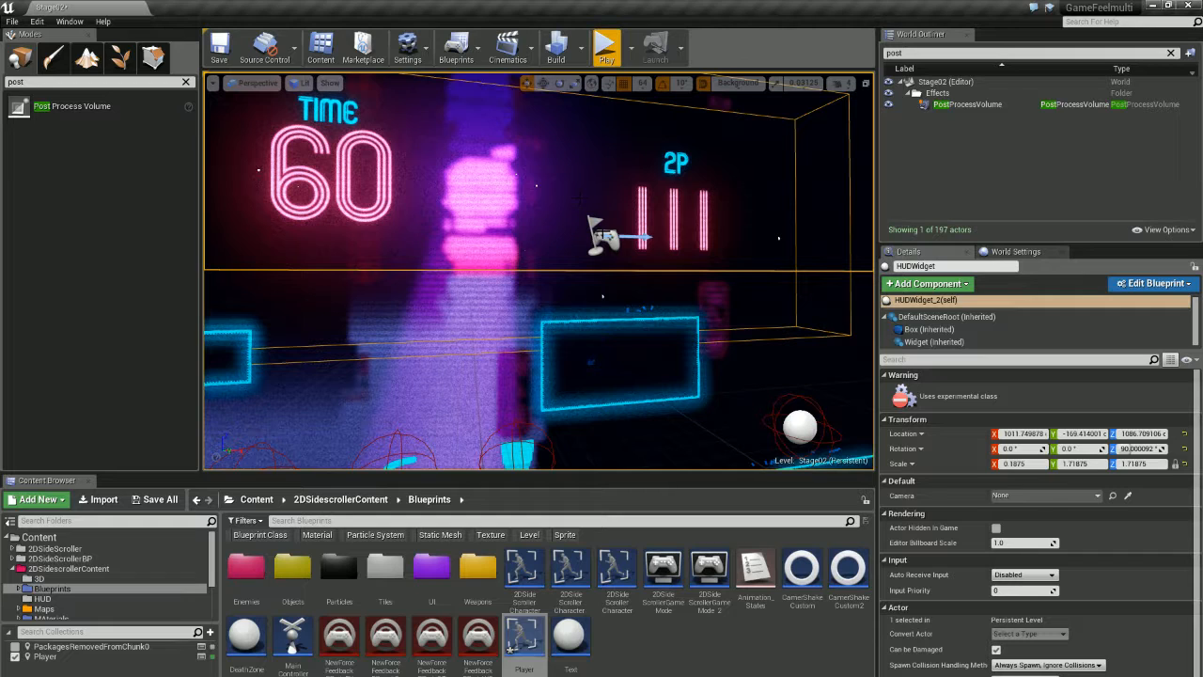
{"action": "left_click", "coordinate": [605, 236]}
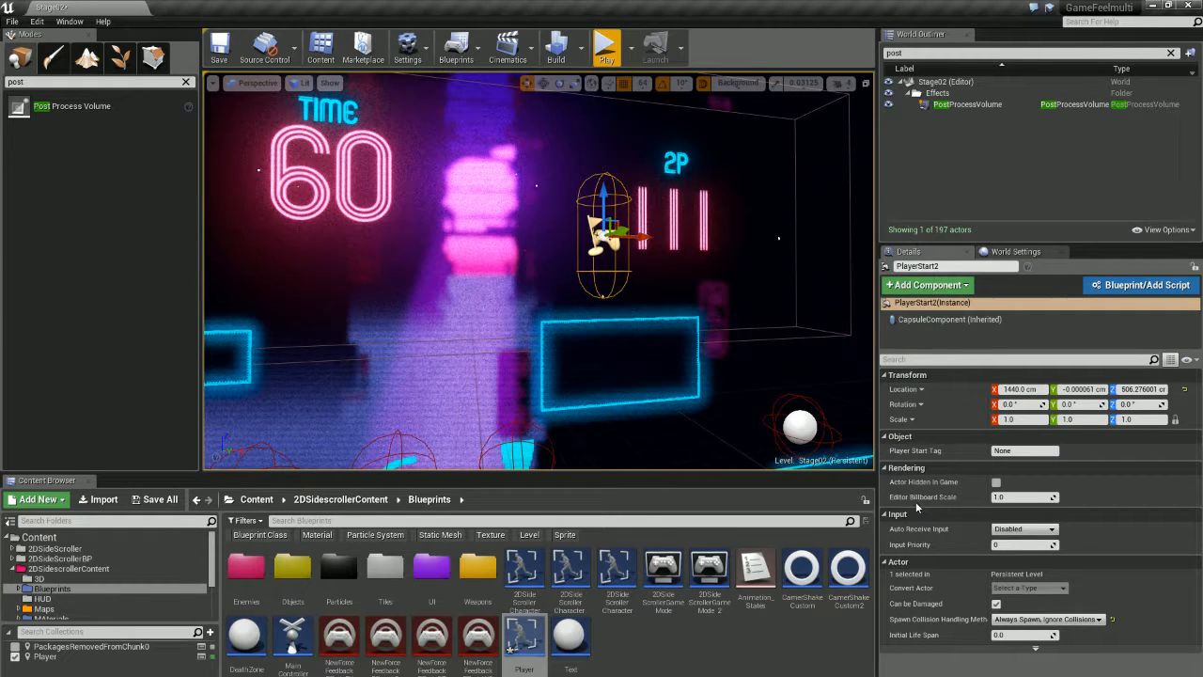
{"action": "left_click_drag", "start_coordinate": [1015, 498], "coordinate": [1092, 498]}
{"action": "scroll", "coordinate": [538, 270], "scroll_direction": "down", "scroll_amount": 15}
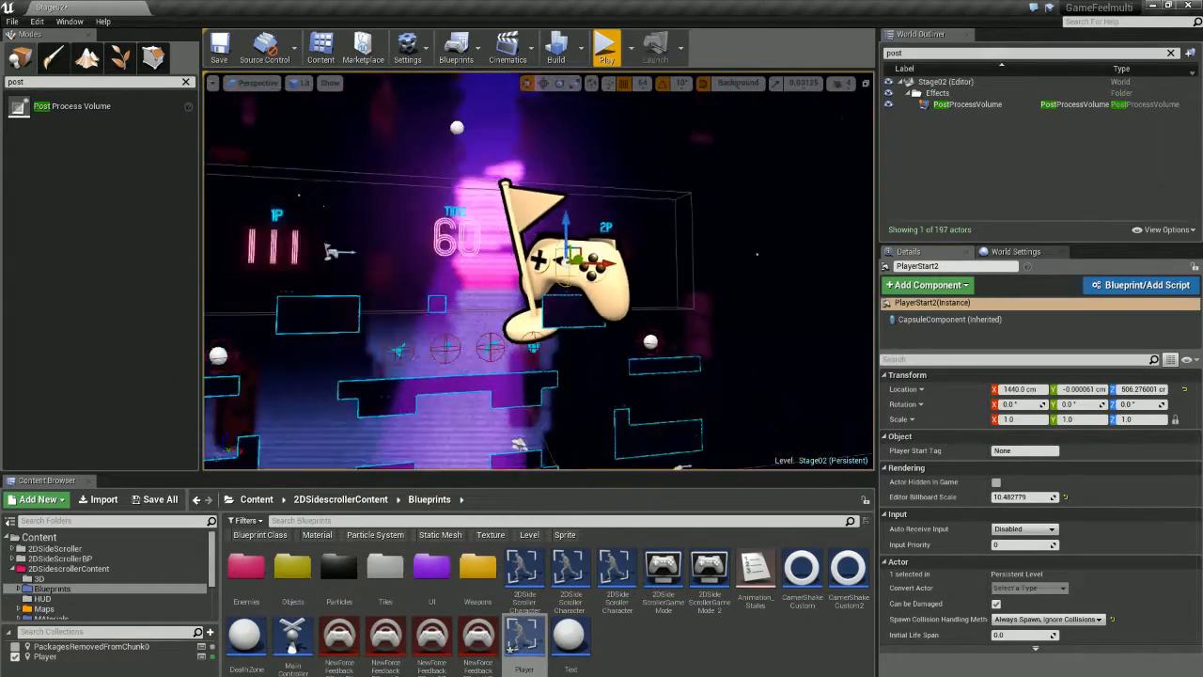
{"action": "scroll", "coordinate": [539, 271], "scroll_direction": "up", "scroll_amount": 8}
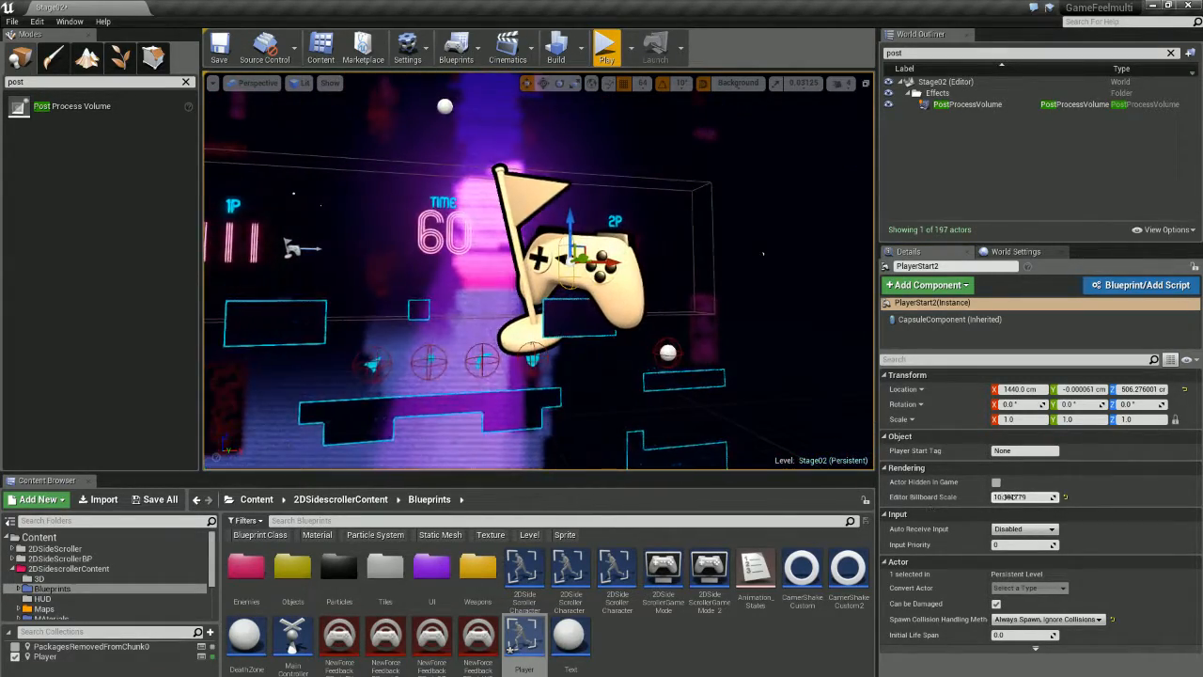
Step: Set the Editor Billboard Scale of PlayerStart2 to 1
{"action": "left_click", "coordinate": [1022, 498]}
{"action": "type", "text": "1"}
{"action": "key", "text": "Return"}
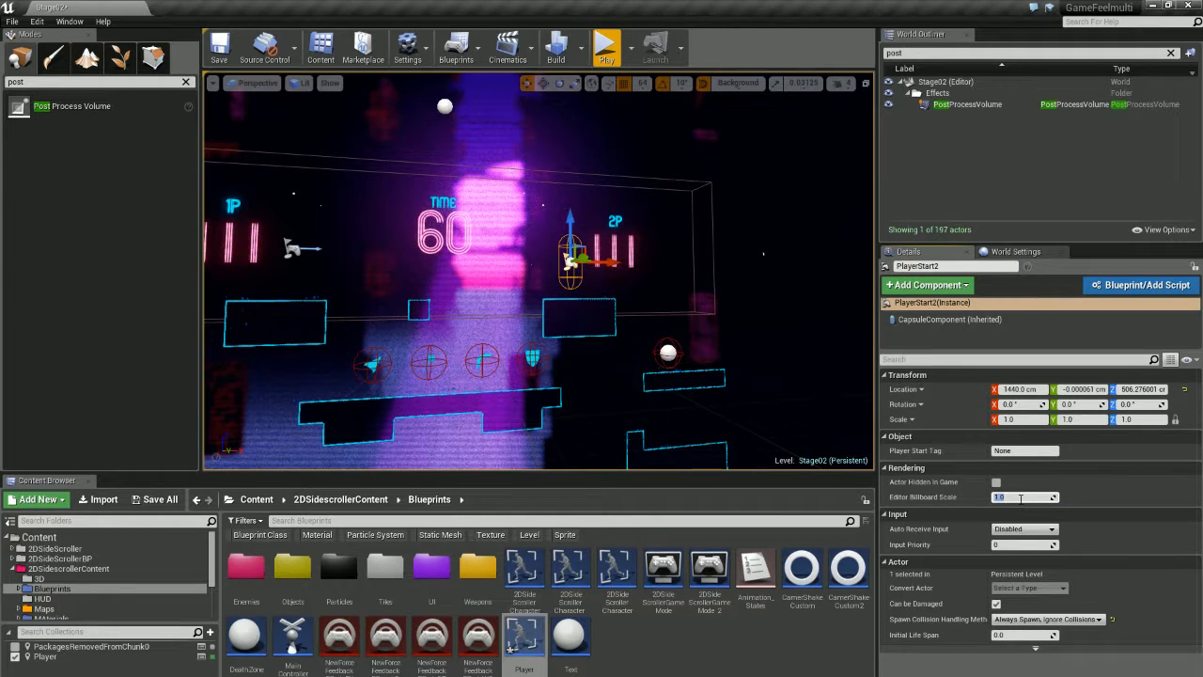
{"action": "scroll", "coordinate": [538, 270], "scroll_direction": "down", "scroll_amount": 3}
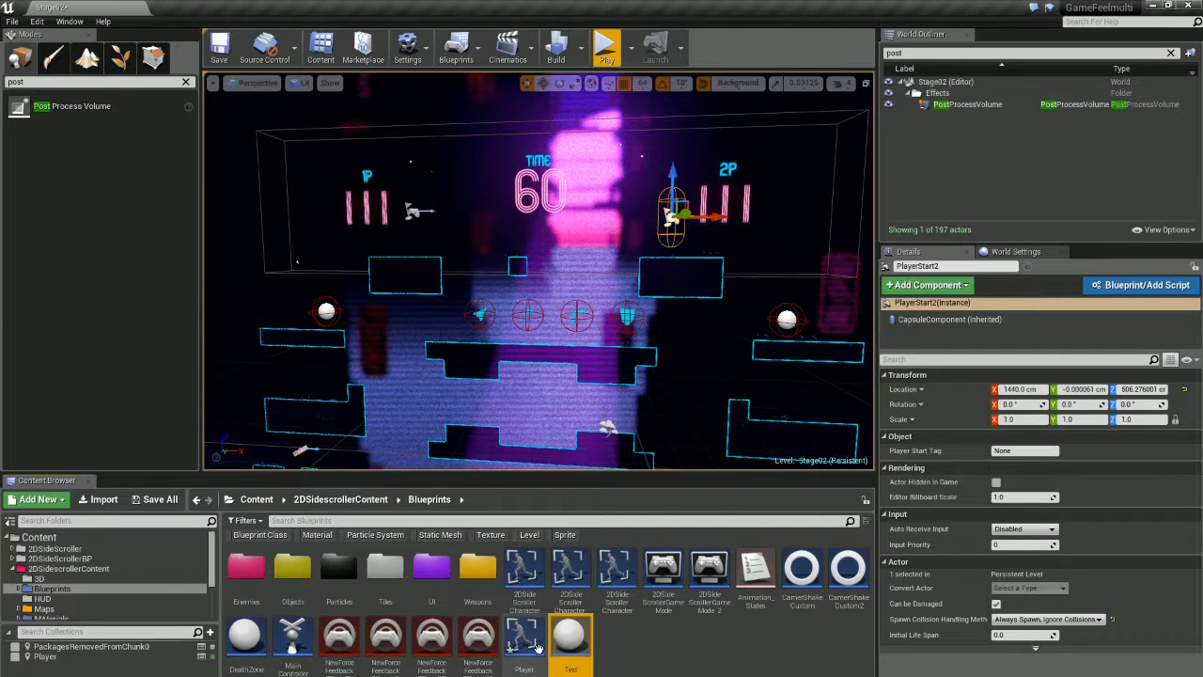
Step: Open the Enemy folder inside the Sprites folder of 2DSidescrollerContent
{"action": "left_click", "coordinate": [569, 637]}
{"action": "scroll", "coordinate": [67, 591], "scroll_direction": "down", "scroll_amount": 2}
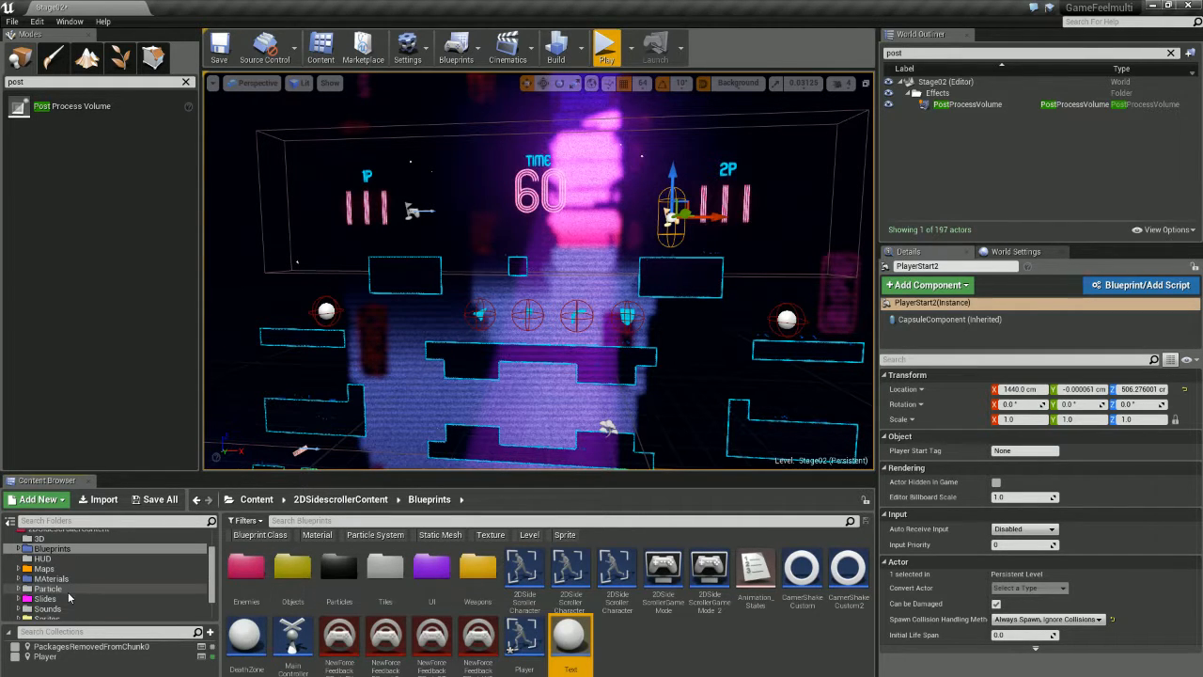
{"action": "scroll", "coordinate": [65, 608], "scroll_direction": "down", "scroll_amount": 2}
{"action": "left_click", "coordinate": [47, 584]}
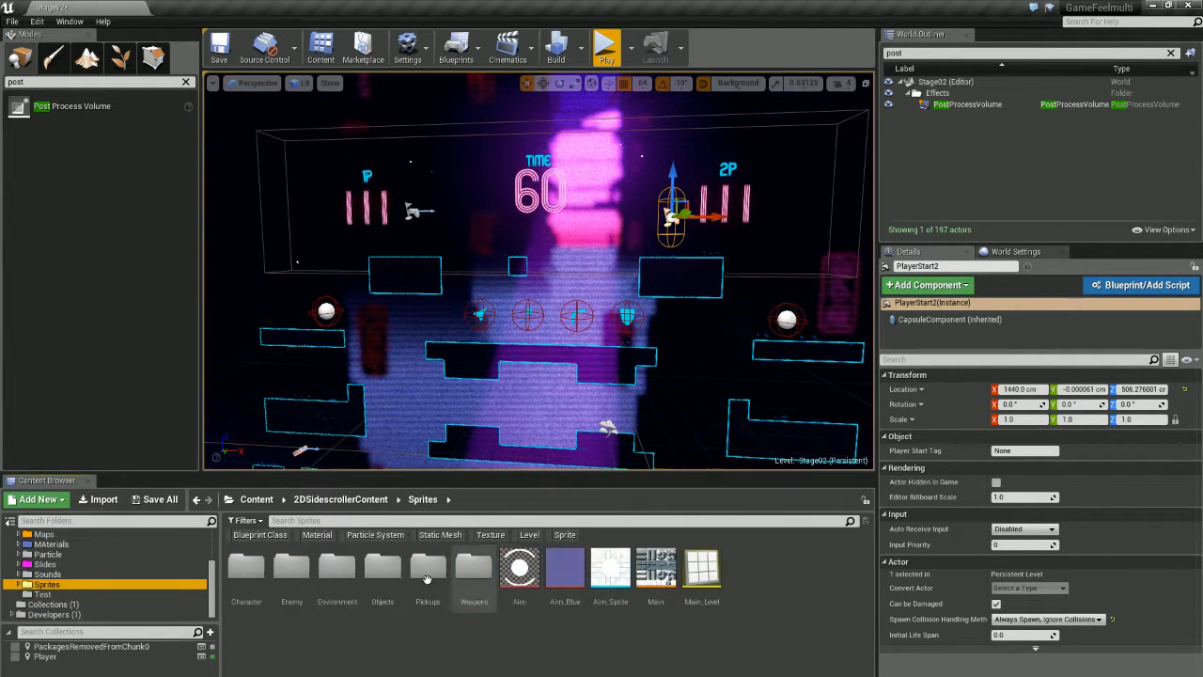
{"action": "double_click", "coordinate": [302, 585]}
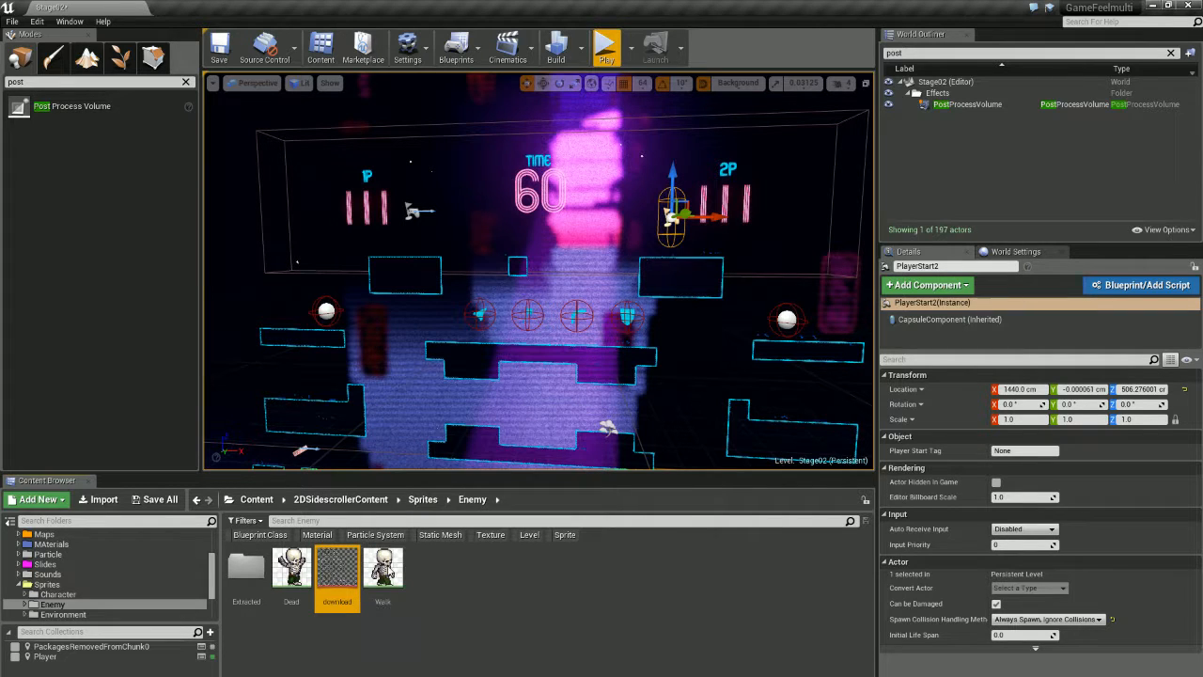
Step: Check the actions available for the download texture and open the Extracted folder beside it
{"action": "right_click", "coordinate": [329, 585]}
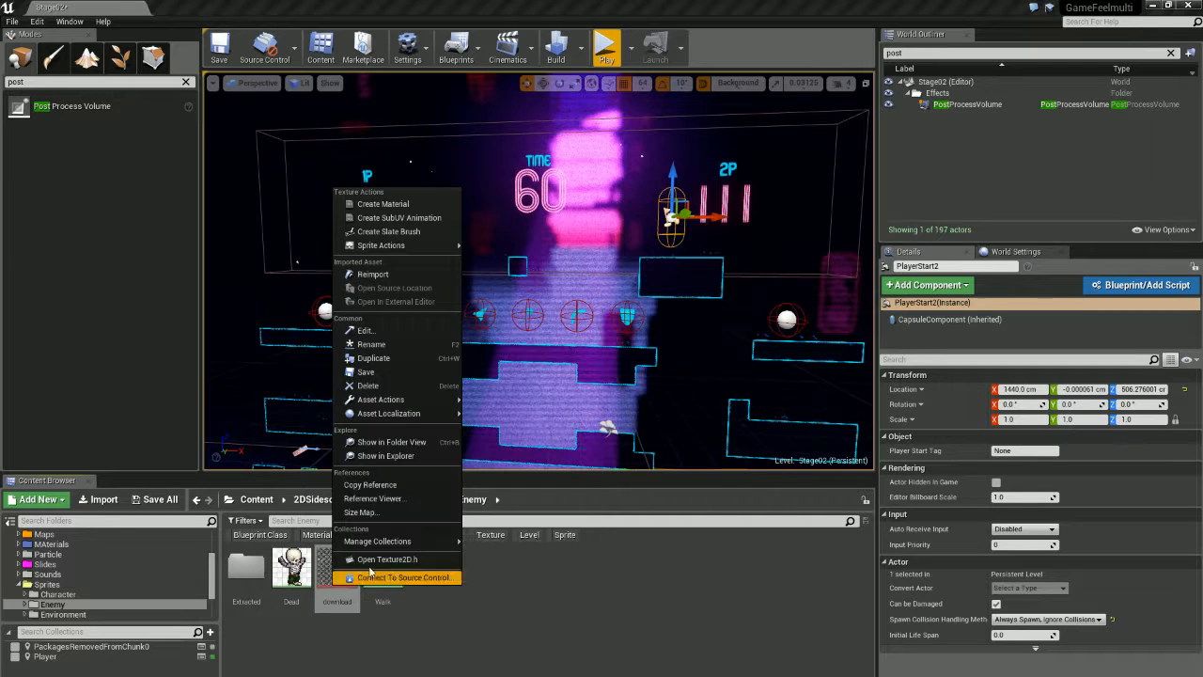
{"action": "left_click", "coordinate": [379, 275]}
{"action": "double_click", "coordinate": [245, 567]}
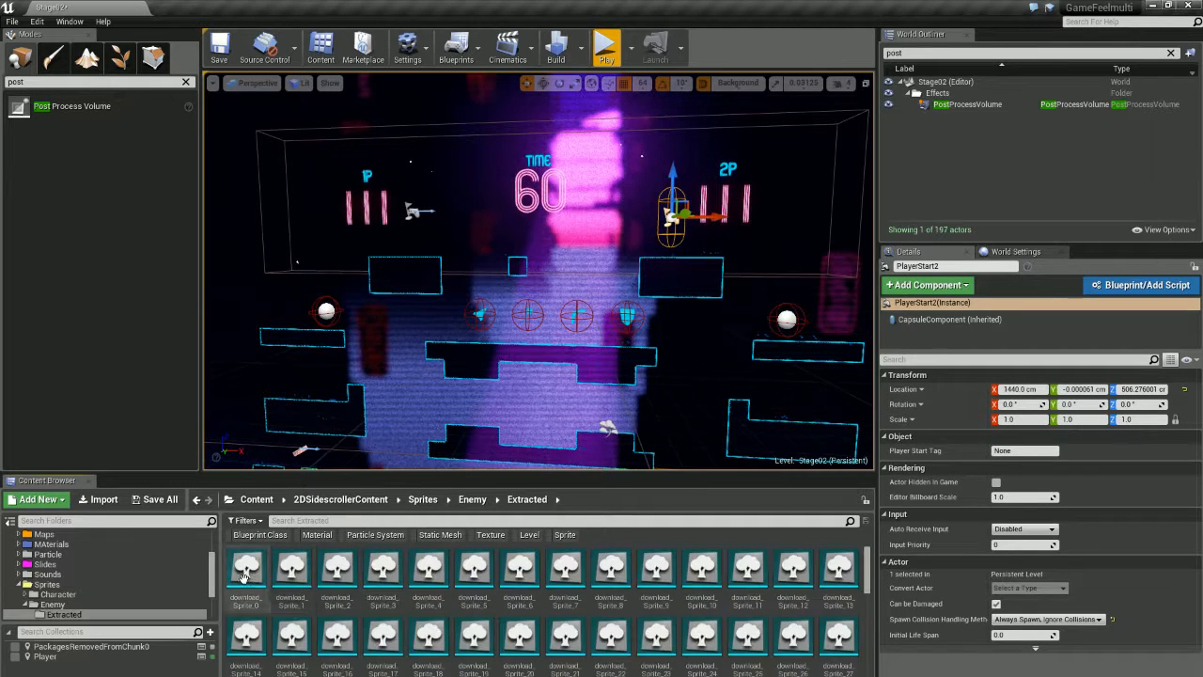
Step: Select the sprites download_Sprite_0 to download_Sprite_20 and open them for bulk editing in the property matrix
{"action": "left_click", "coordinate": [243, 576]}
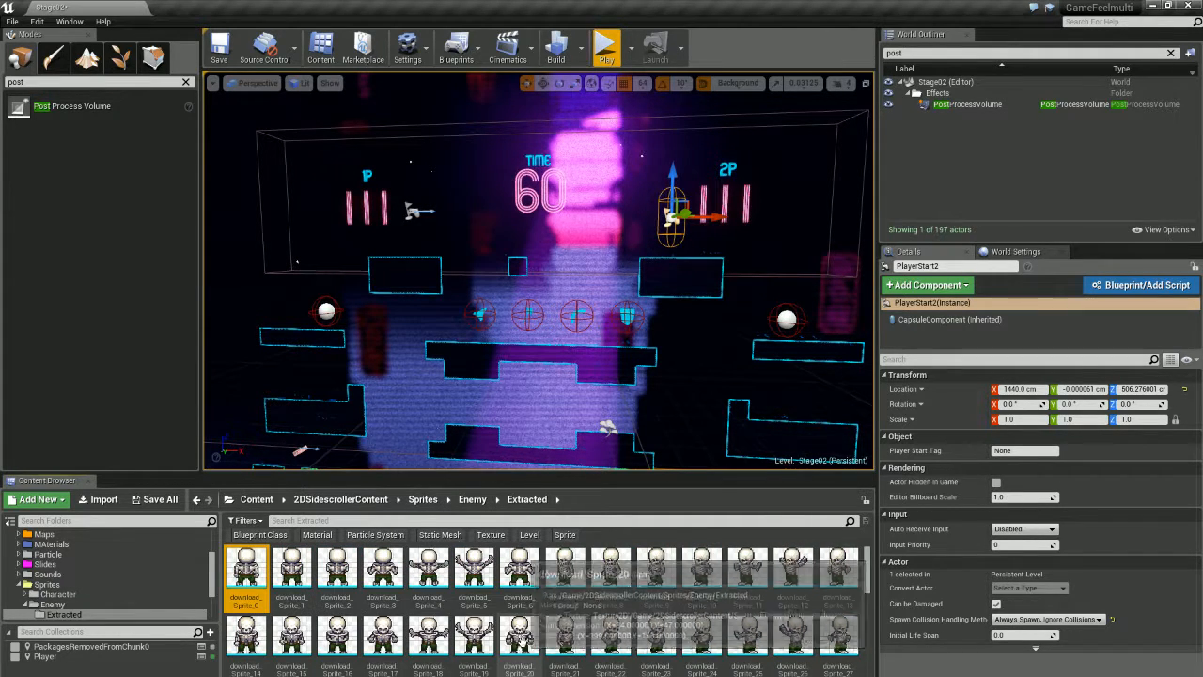
{"action": "left_click", "coordinate": [521, 645], "text": "shift"}
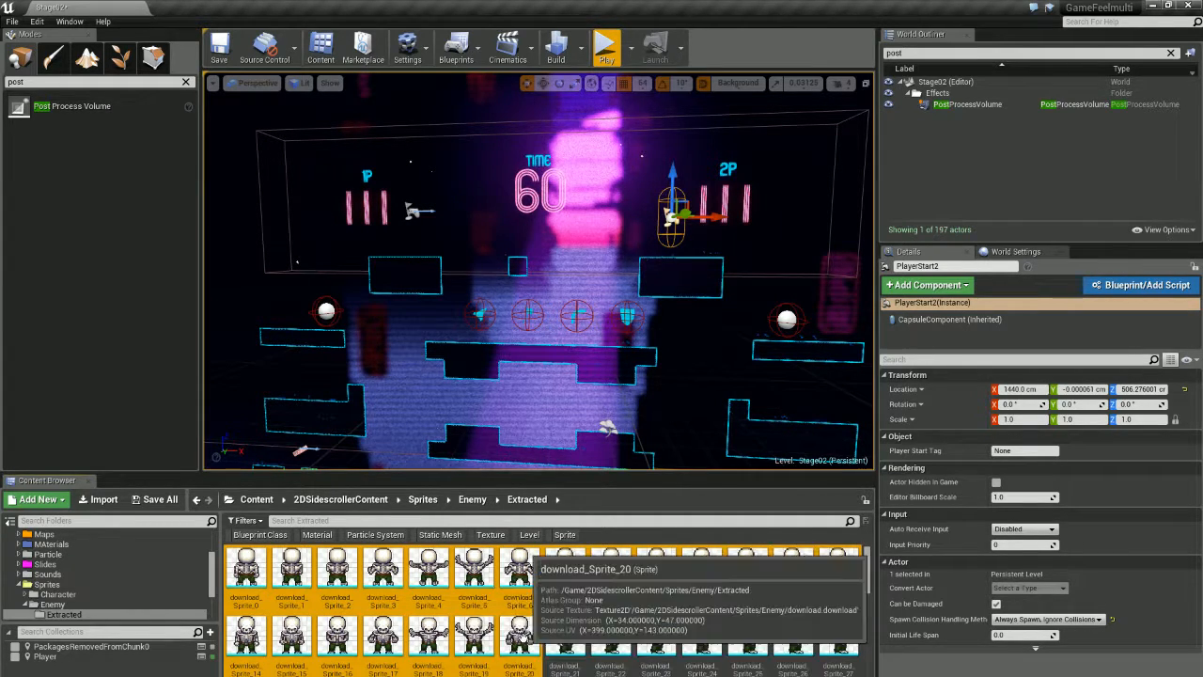
{"action": "right_click", "coordinate": [517, 637]}
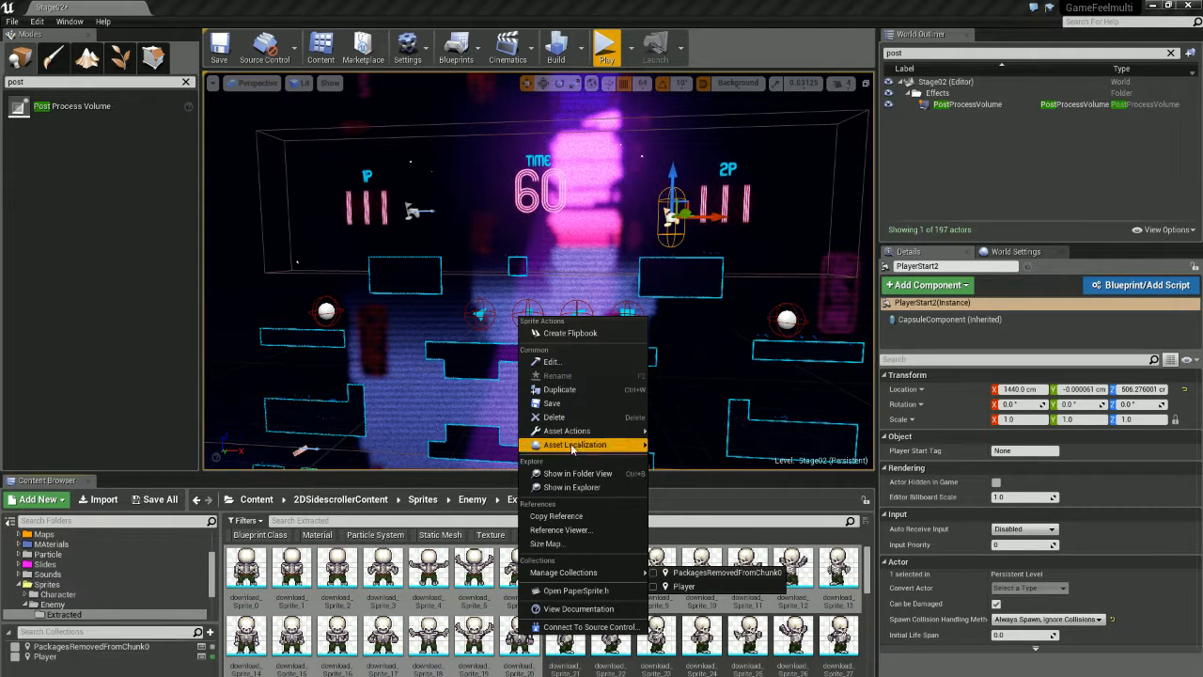
{"action": "mouse_move", "coordinate": [583, 433]}
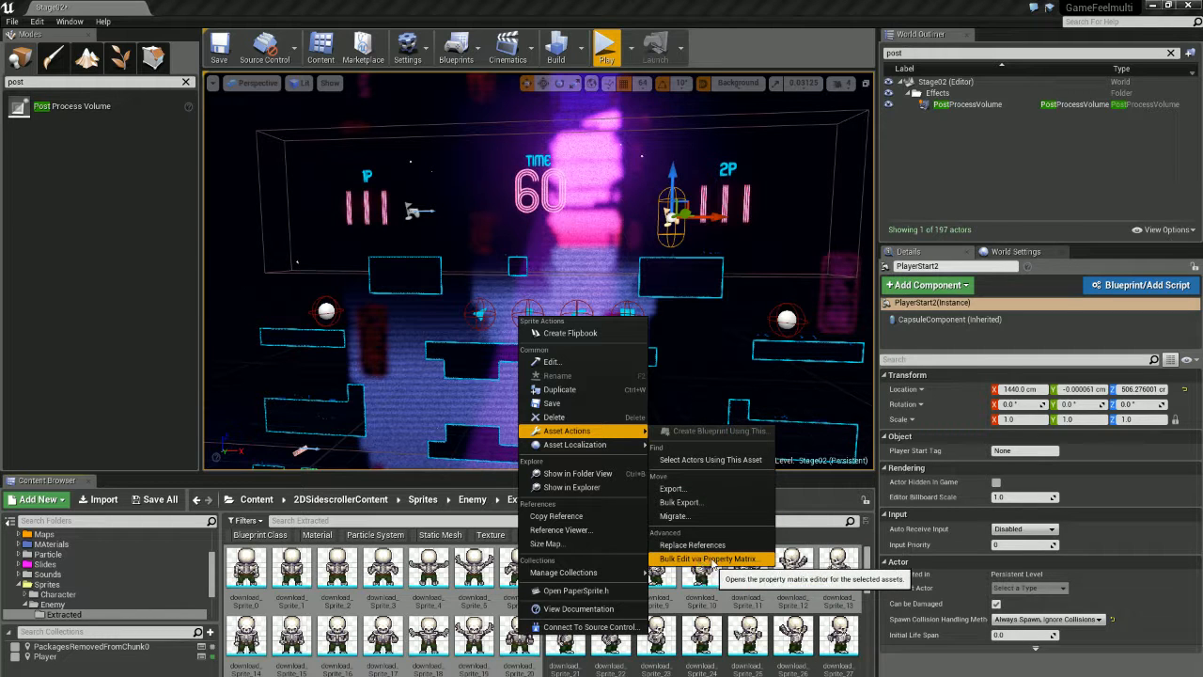
{"action": "left_click", "coordinate": [707, 559]}
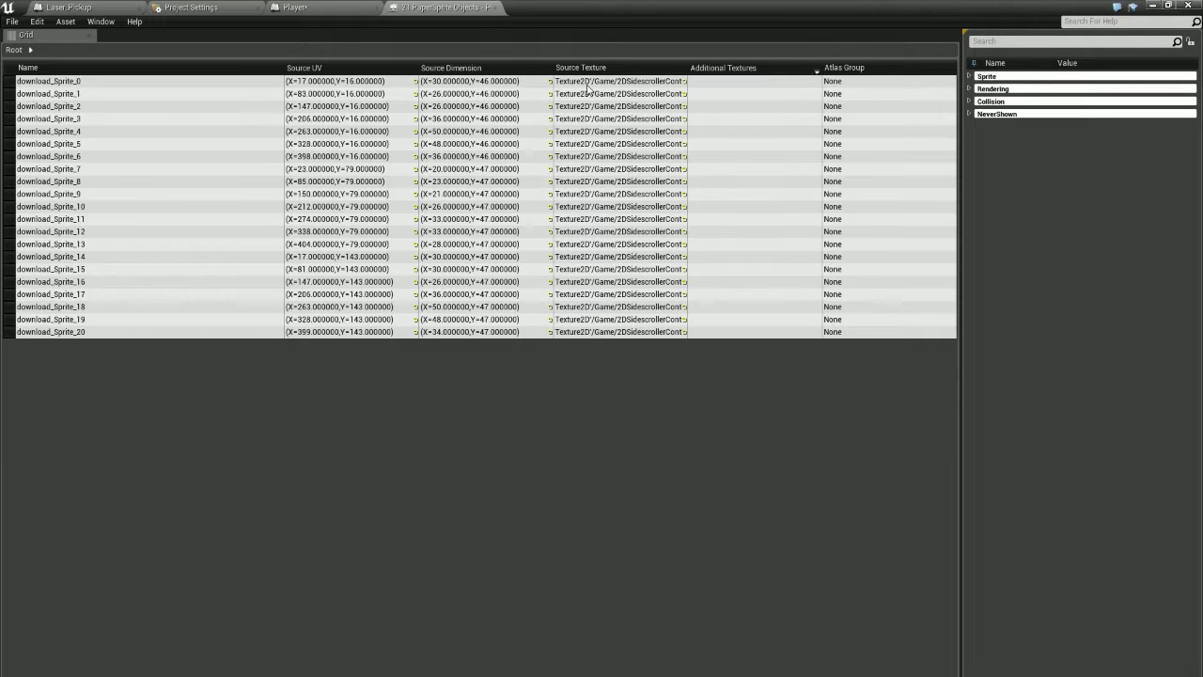
Step: Select all rows from download_Sprite_0 to download_Sprite_20 in the property matrix and expand their Sprite properties
{"action": "left_click", "coordinate": [84, 81]}
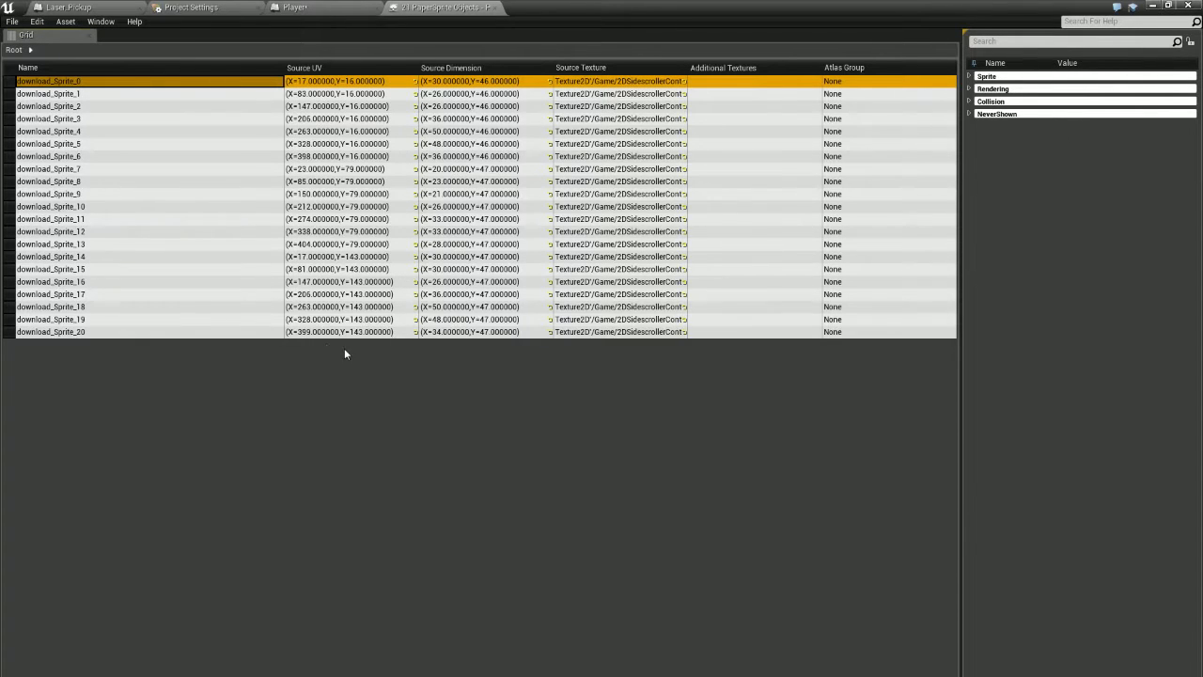
{"action": "left_click", "coordinate": [260, 332], "text": "shift"}
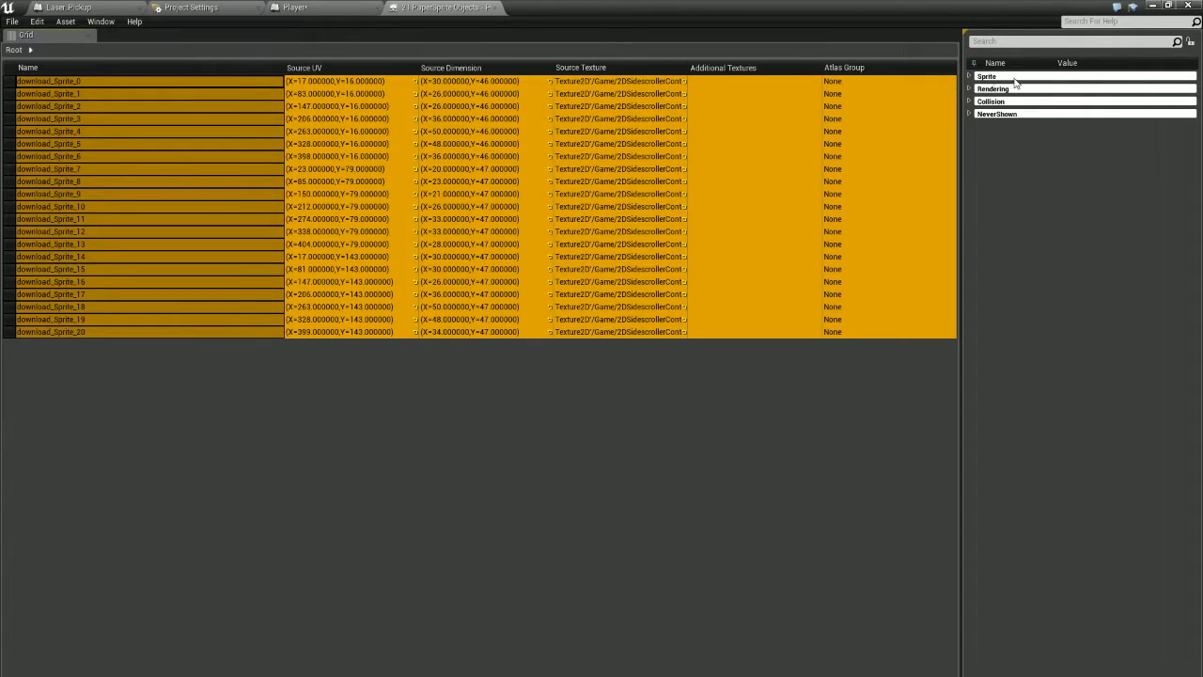
{"action": "left_click", "coordinate": [973, 79]}
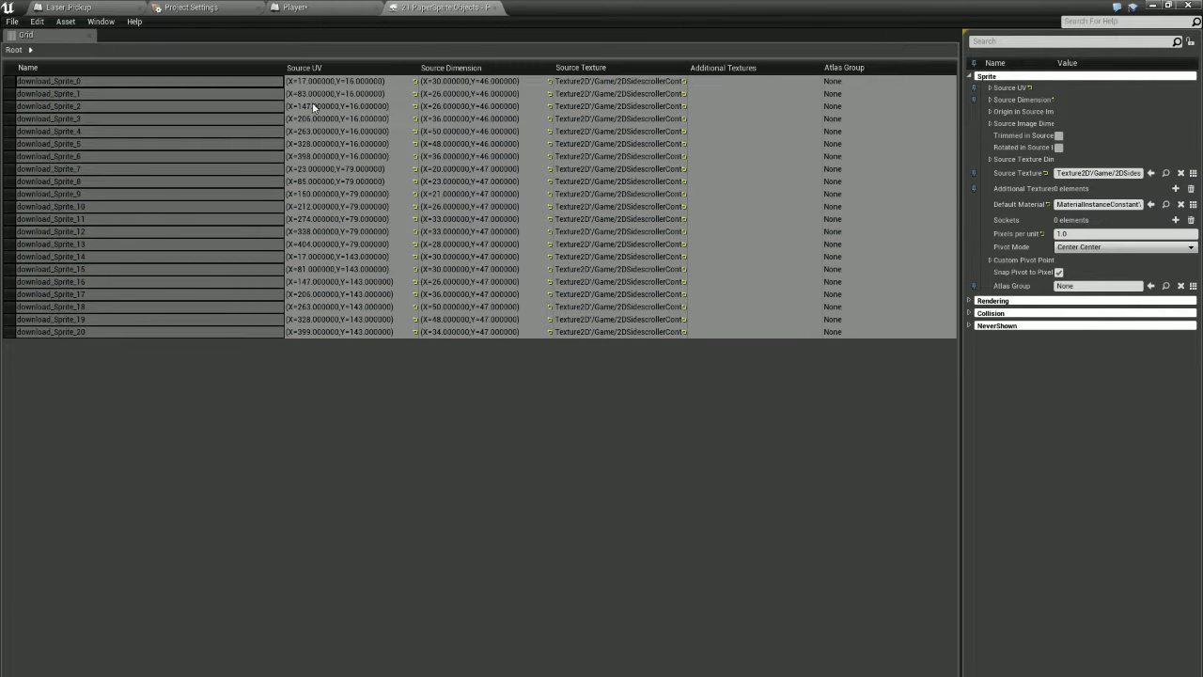
Step: Close the property matrix, return to the level and select the breakable tile at the upper outer corner of the platform below 2P
{"action": "middle_click", "coordinate": [442, 6]}
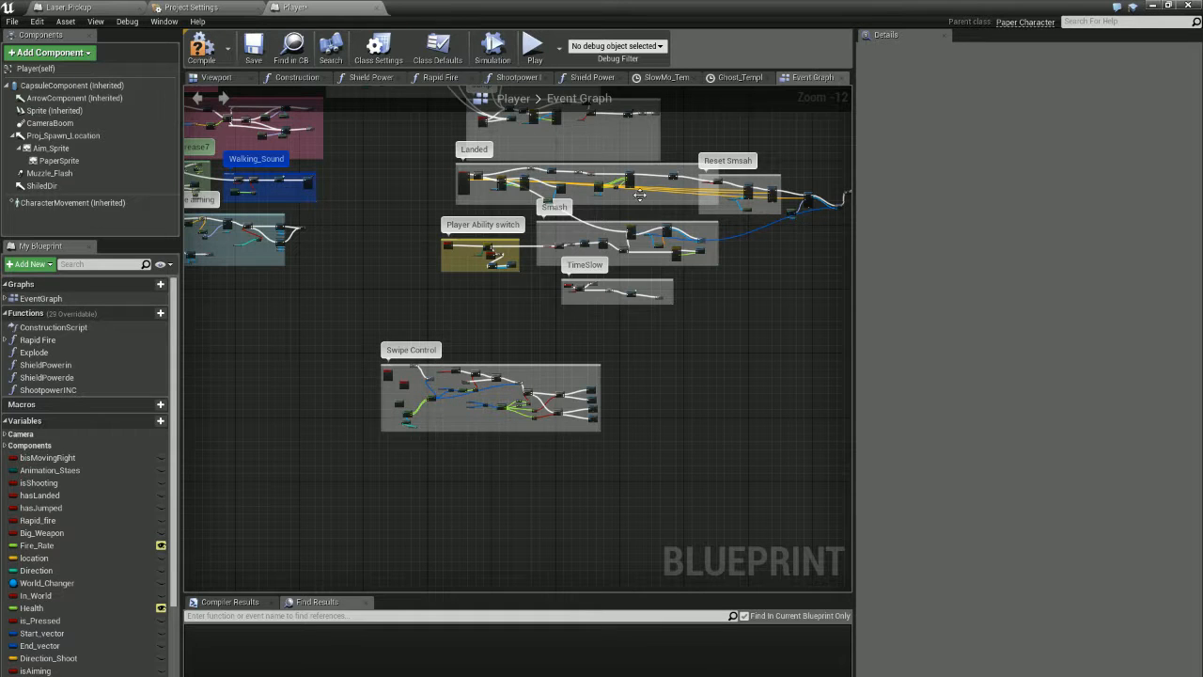
{"action": "left_click", "coordinate": [1152, 6]}
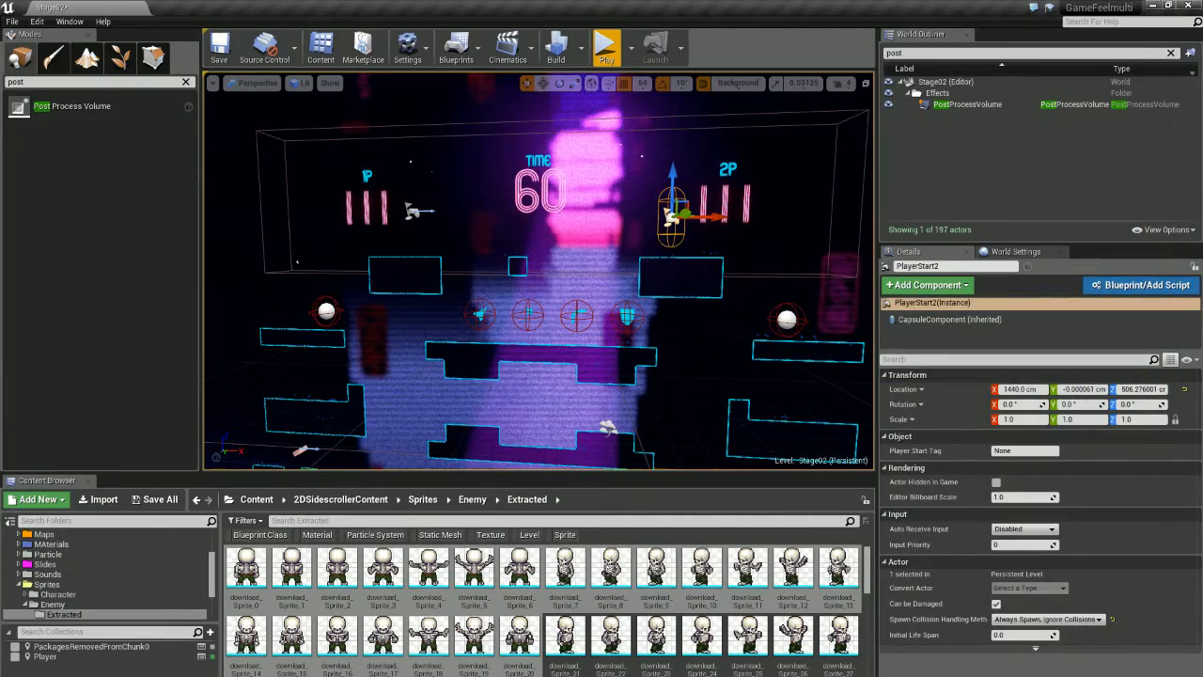
{"action": "left_click", "coordinate": [650, 261]}
{"action": "mouse_move", "coordinate": [512, 298]}
{"action": "right_mouse_down"}
{"action": "mouse_move", "coordinate": [573, 299]}
{"action": "mouse_move", "coordinate": [512, 298]}
{"action": "right_mouse_up"}
{"action": "key", "text": "w"}
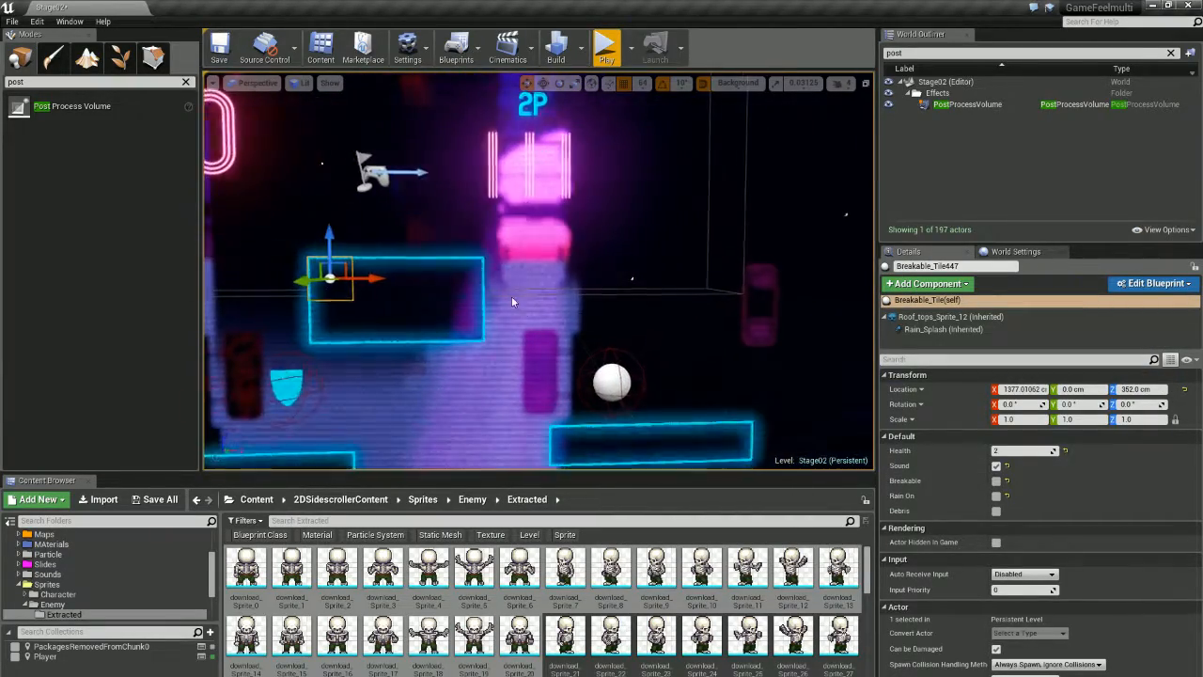
{"action": "left_click", "coordinate": [459, 270]}
{"action": "right_click_drag", "start_coordinate": [458, 270], "coordinate": [455, 282]}
{"action": "key", "text": "s"}
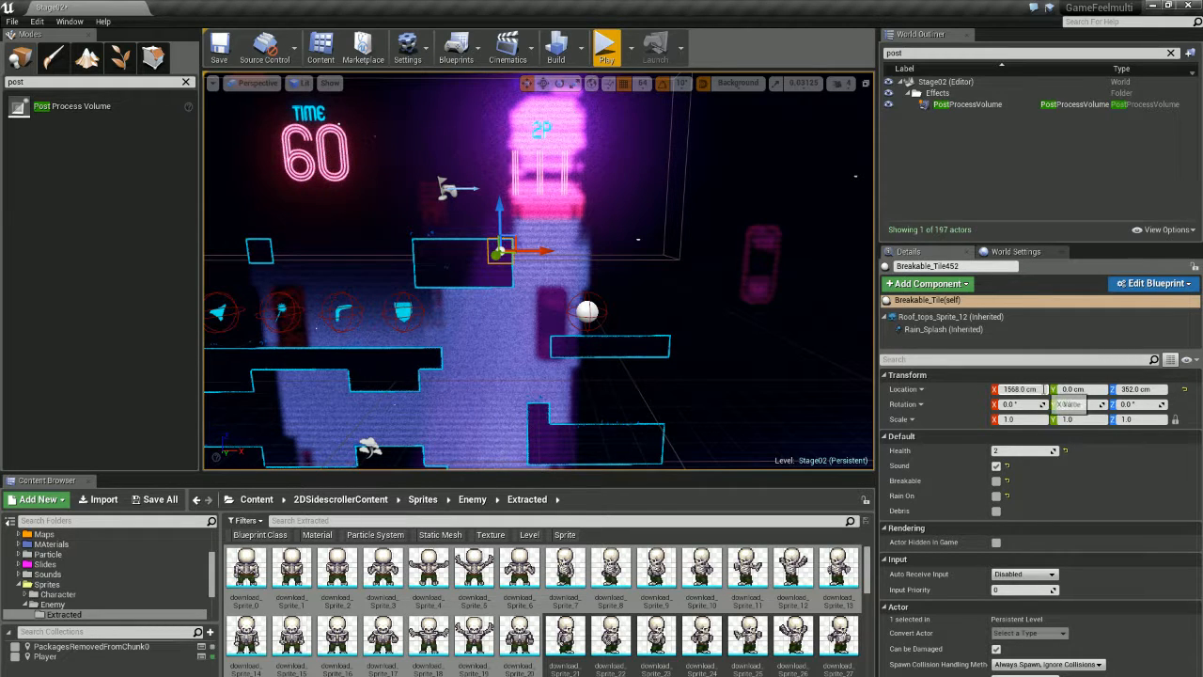
Step: Duplicate the selected tile along X to 1760 cm and set the copy's Y location to 20 cm by adding to its current value
{"action": "left_click", "coordinate": [1088, 389]}
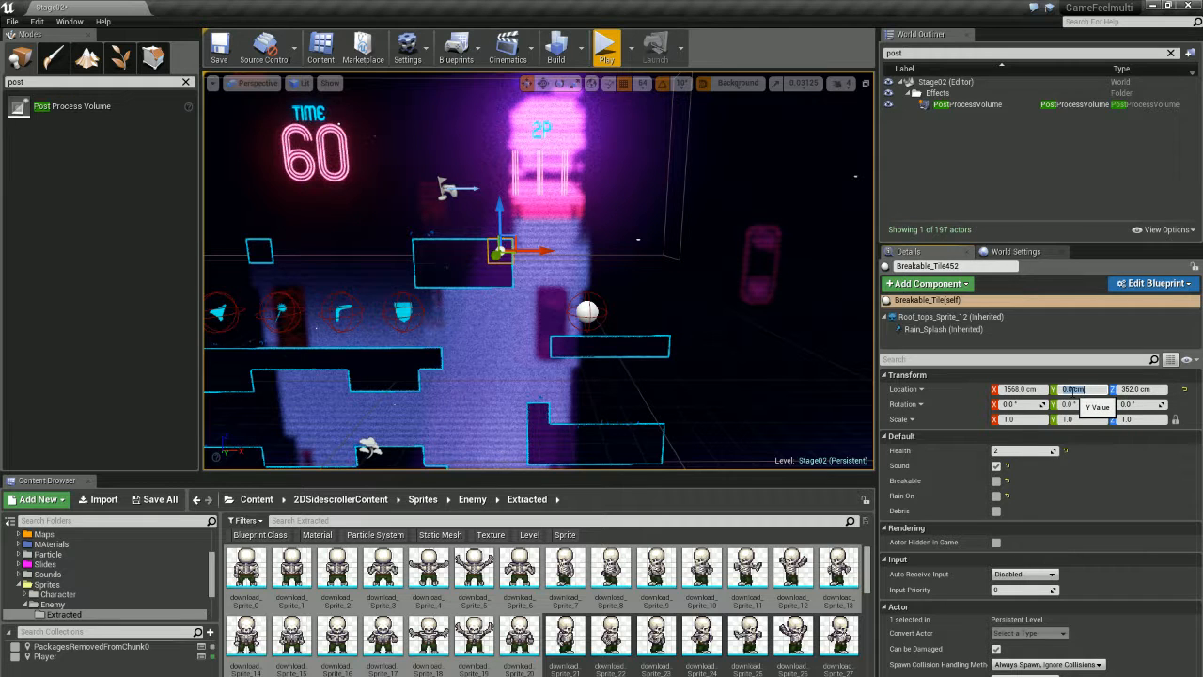
{"action": "left_click_drag", "start_coordinate": [538, 251], "coordinate": [616, 251], "text": "alt"}
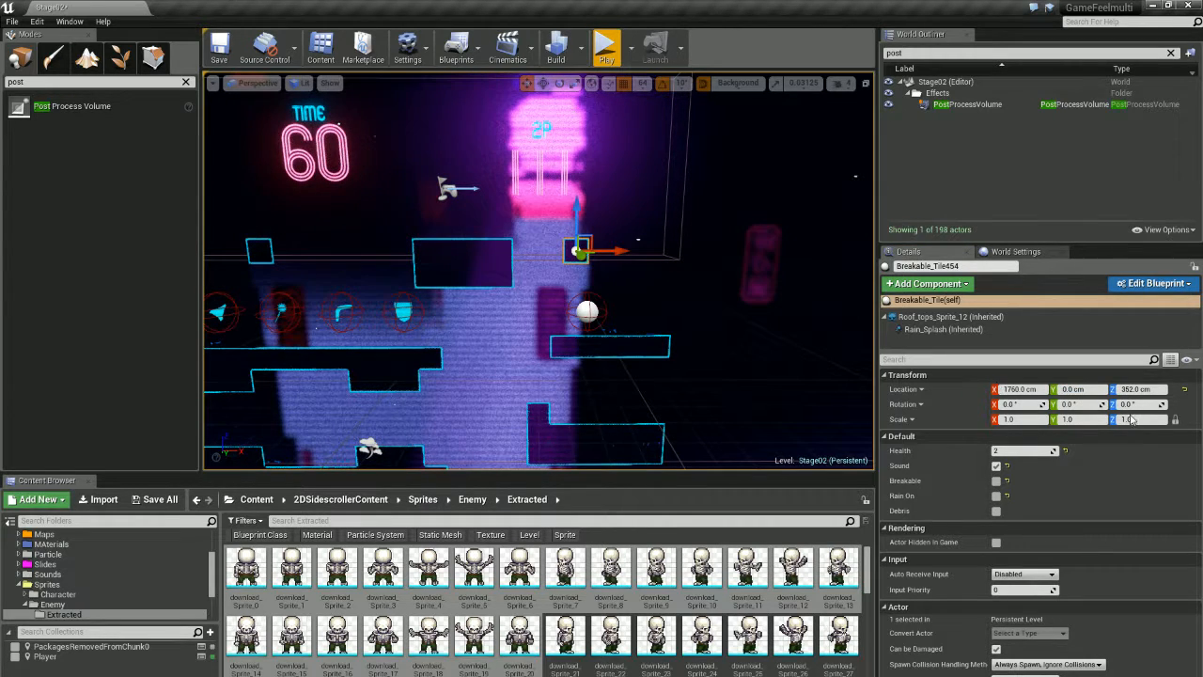
{"action": "left_click", "coordinate": [1089, 389]}
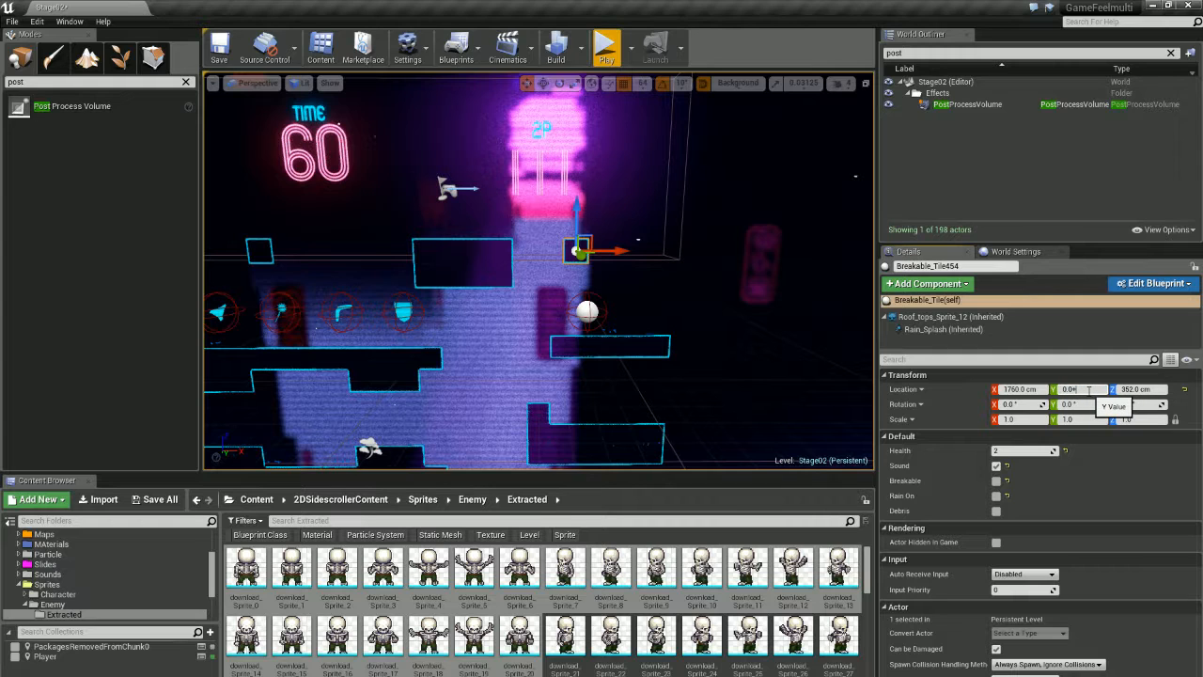
{"action": "key", "text": "Return"}
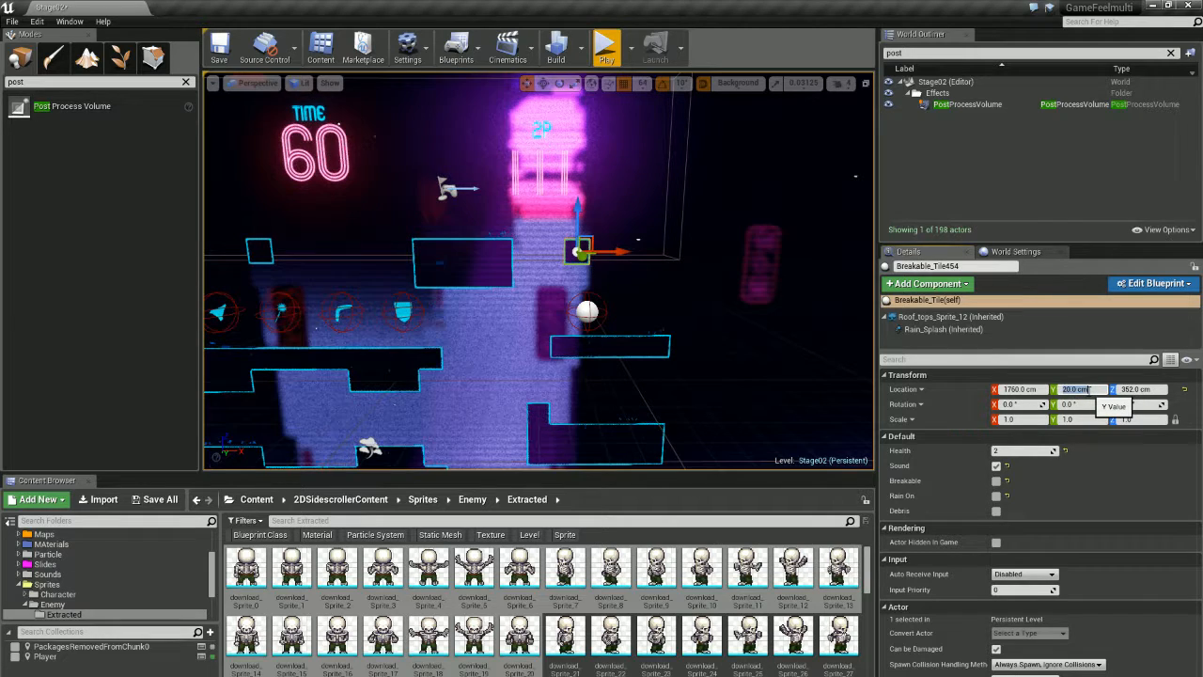
{"action": "right_click_drag", "start_coordinate": [658, 282], "coordinate": [630, 286]}
Step: Multiply the copied tile's Y location by 200 with an inline expression
{"action": "left_click", "coordinate": [1107, 389]}
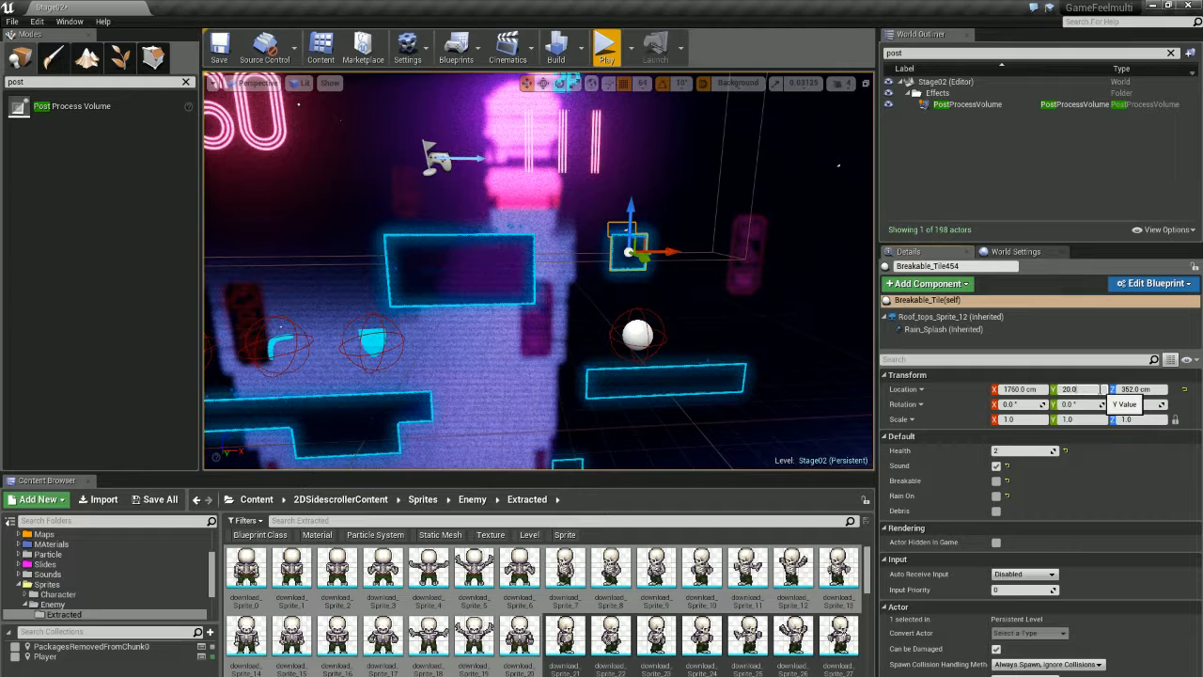
{"action": "type", "text": "*200"}
{"action": "key", "text": "Return"}
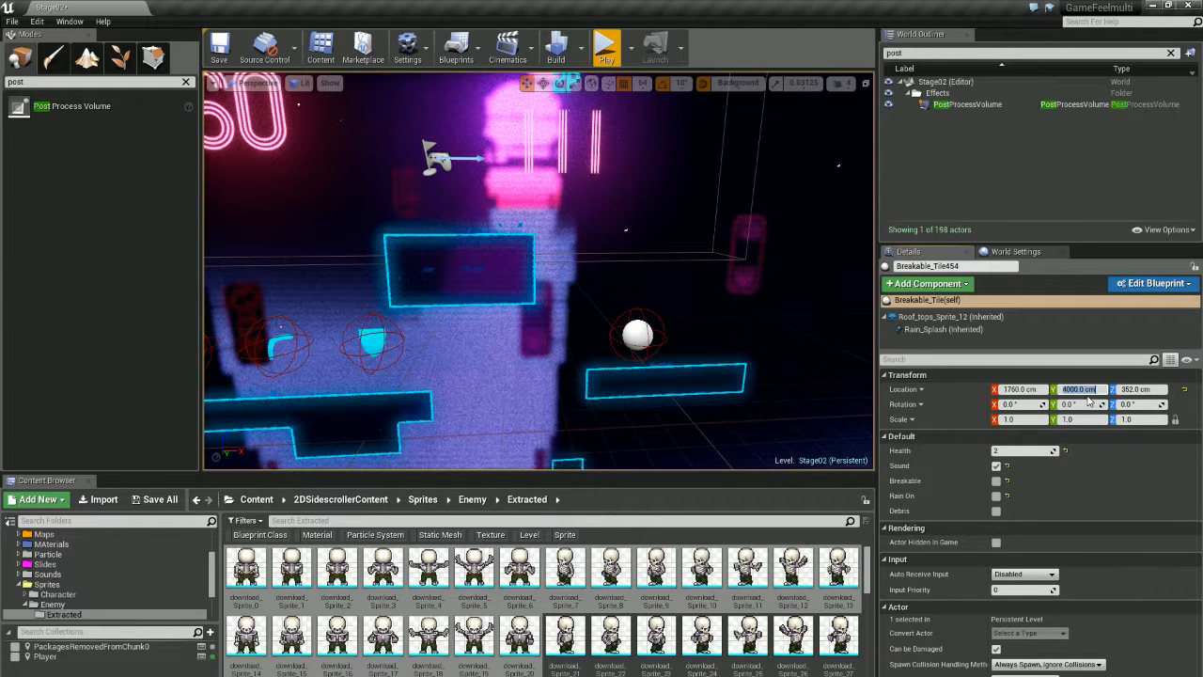
Step: Reduce the copied tile's Y location to 400 cm with an inline division, and delete the copy
{"action": "left_click", "coordinate": [1102, 390]}
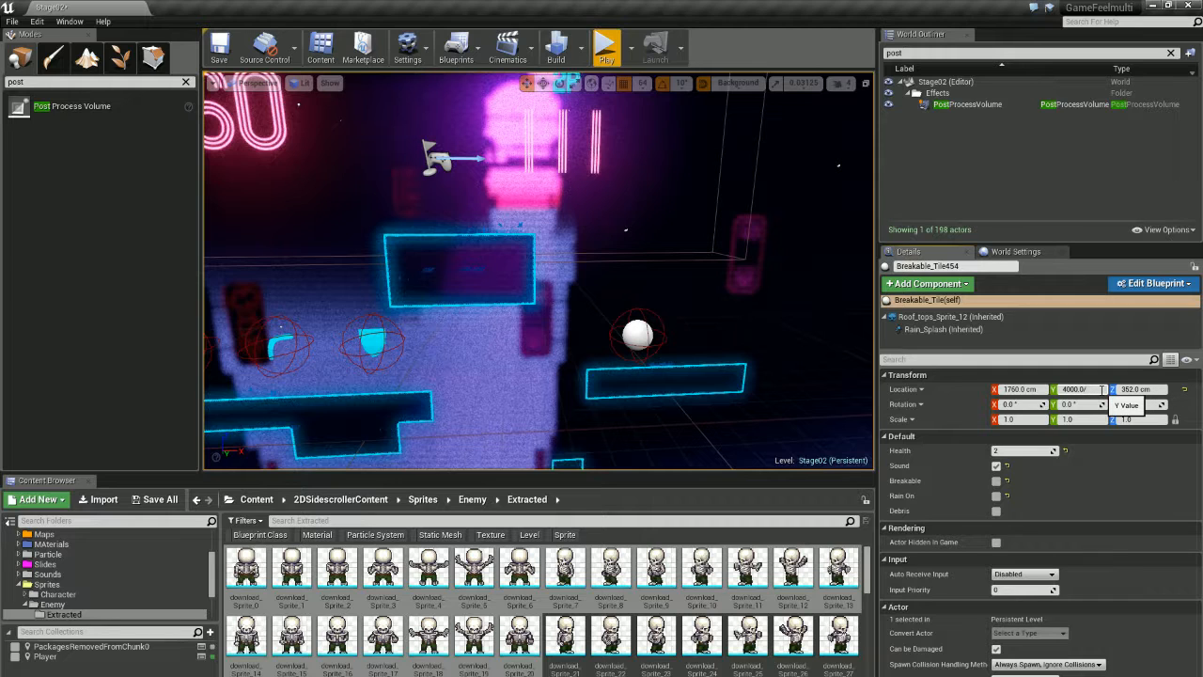
{"action": "key", "text": "Return"}
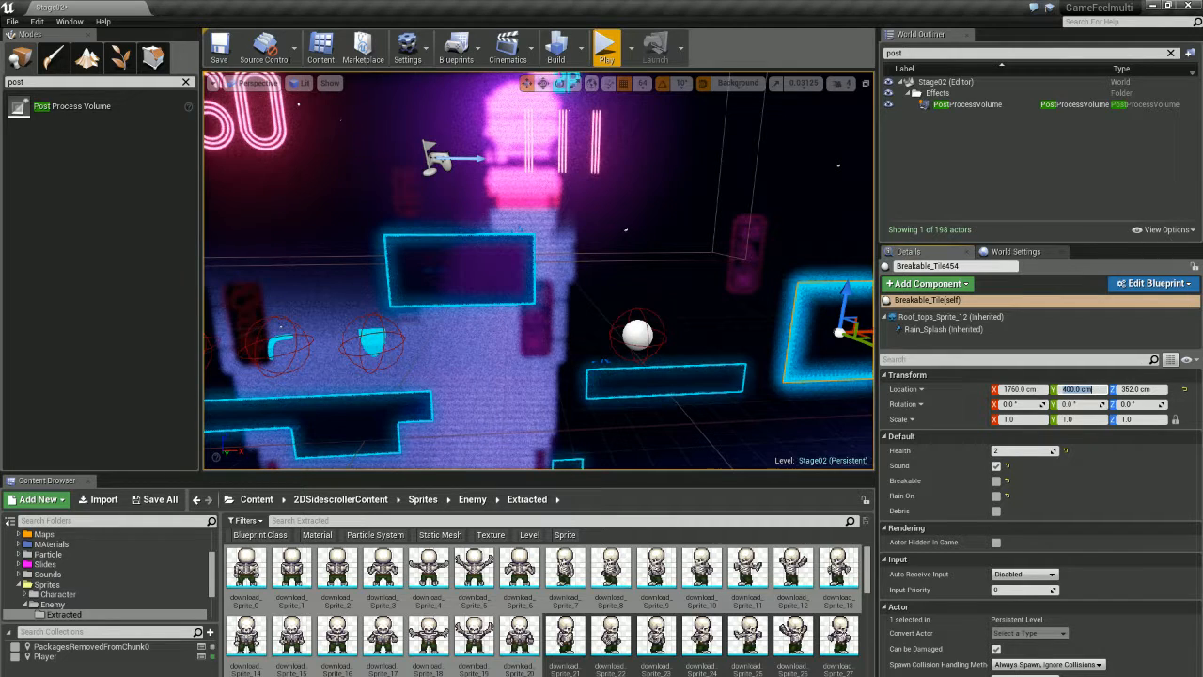
{"action": "key", "text": "f"}
{"action": "key", "text": "Delete"}
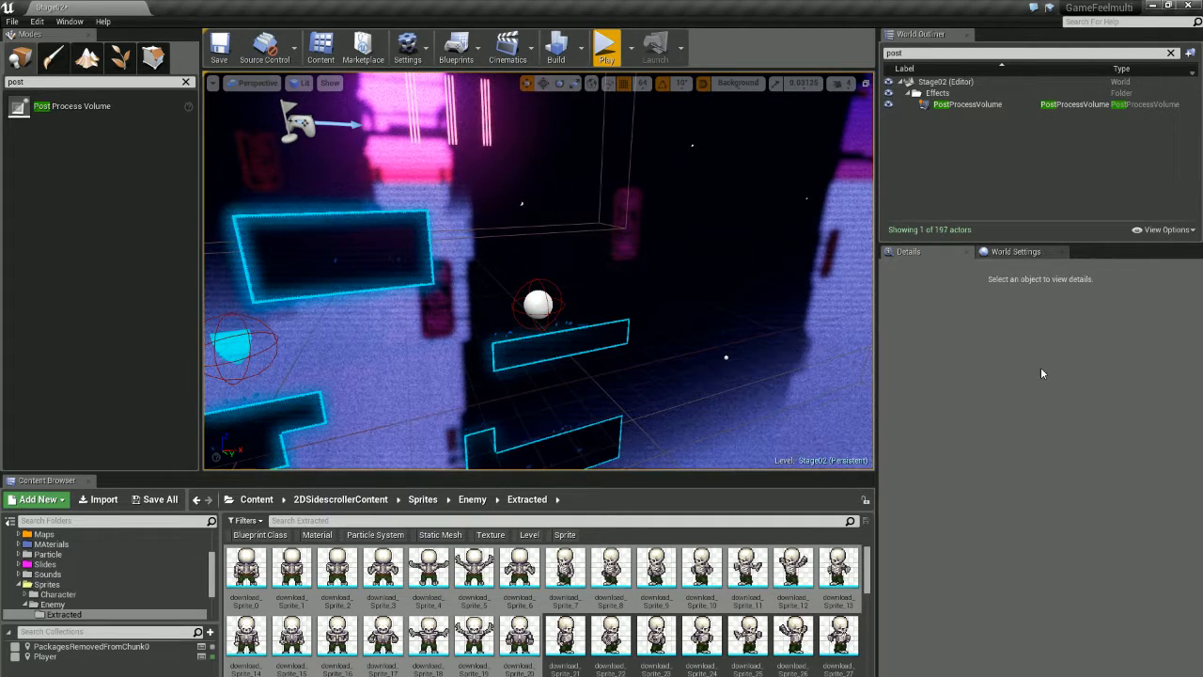
Step: Scale the original corner tile uniformly to 5 with an inline expression, and undo the scaling
{"action": "left_click", "coordinate": [410, 230]}
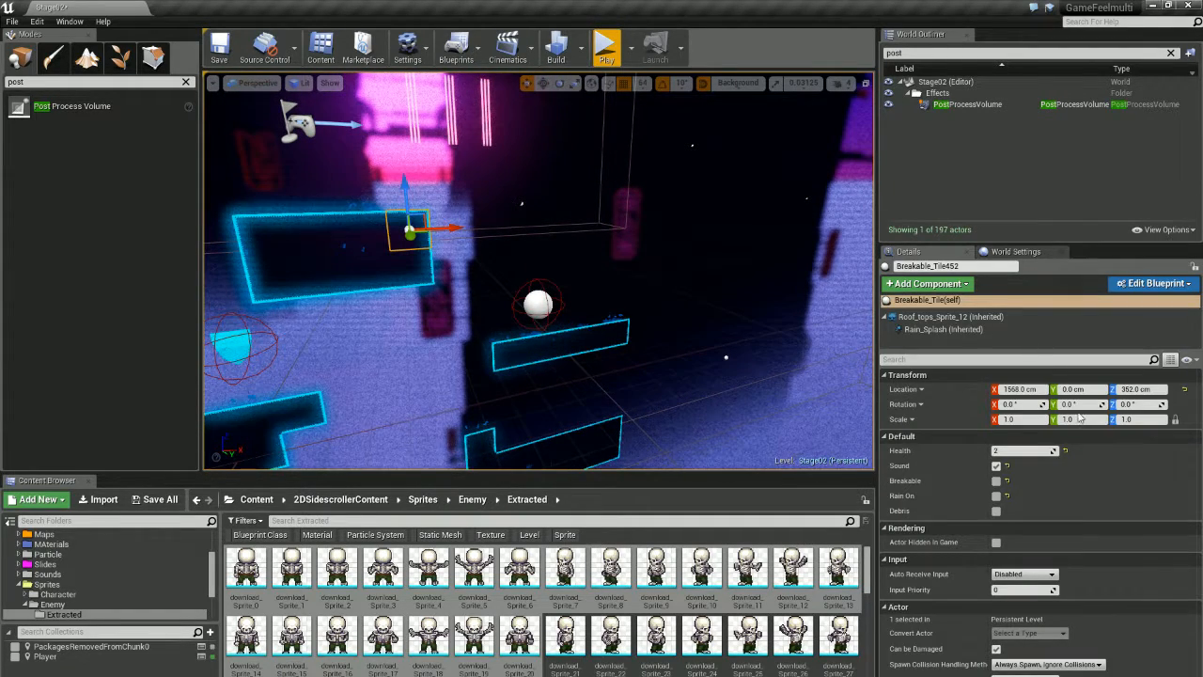
{"action": "left_click", "coordinate": [1040, 419]}
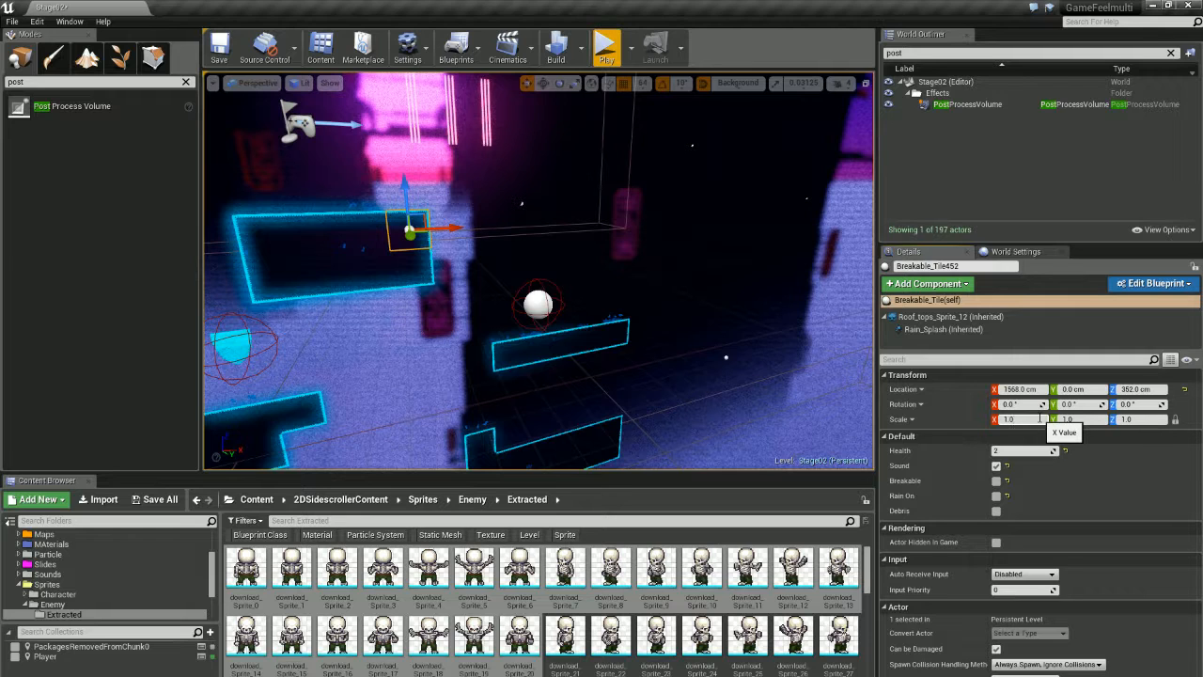
{"action": "type", "text": "5"}
{"action": "key", "text": "Return"}
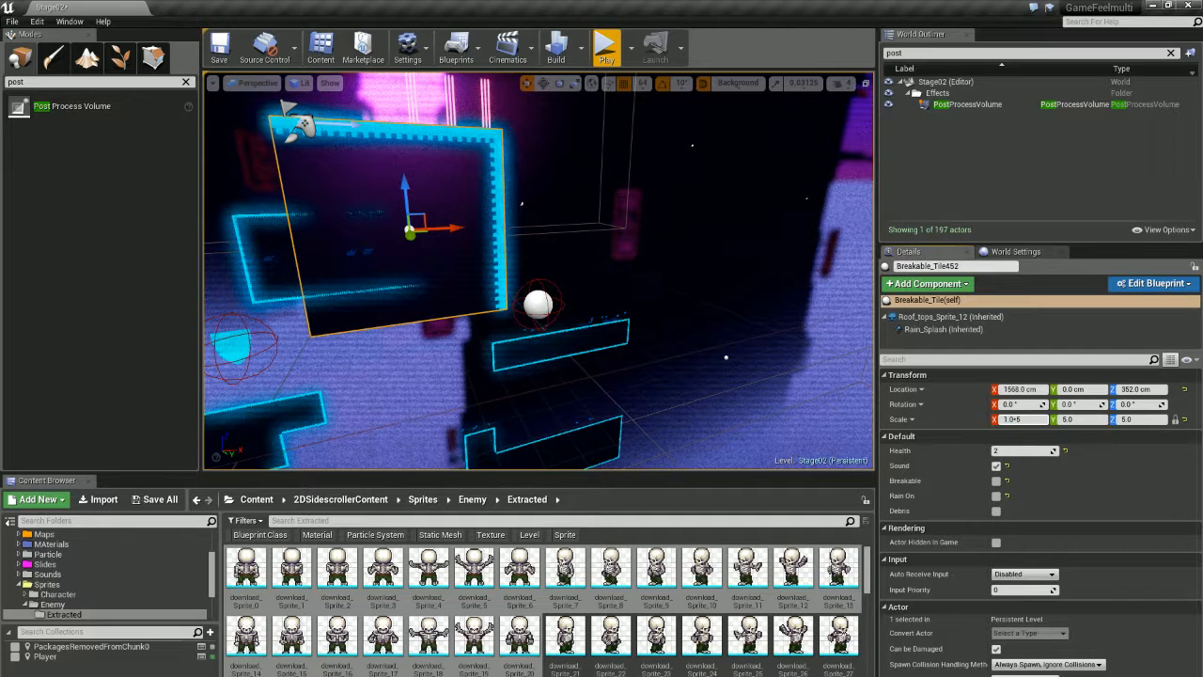
{"action": "mouse_move", "coordinate": [539, 270]}
{"action": "right_mouse_down"}
{"action": "mouse_move", "coordinate": [512, 256]}
{"action": "mouse_move", "coordinate": [522, 274]}
{"action": "right_mouse_up"}
{"action": "key", "text": "ctrl+z"}
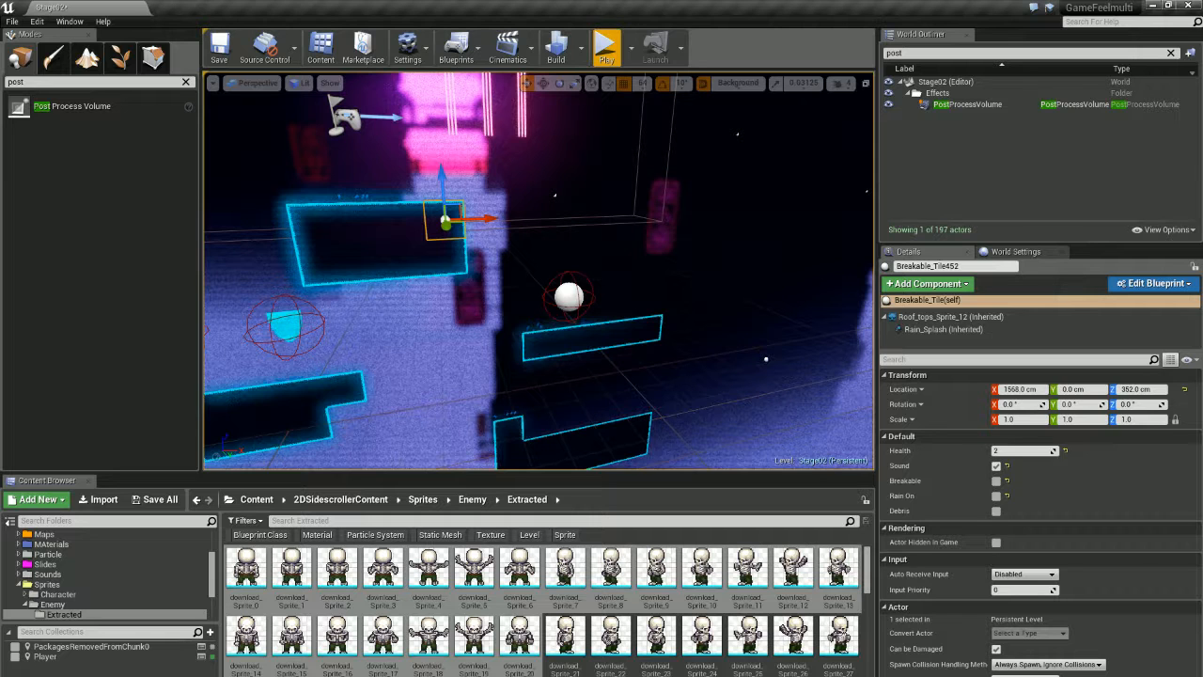
Step: Select several tiles of the platform below 2P one by one from behind the stage, and clear the selection
{"action": "right_click_drag", "start_coordinate": [538, 271], "coordinate": [447, 235]}
{"action": "left_click", "coordinate": [646, 218]}
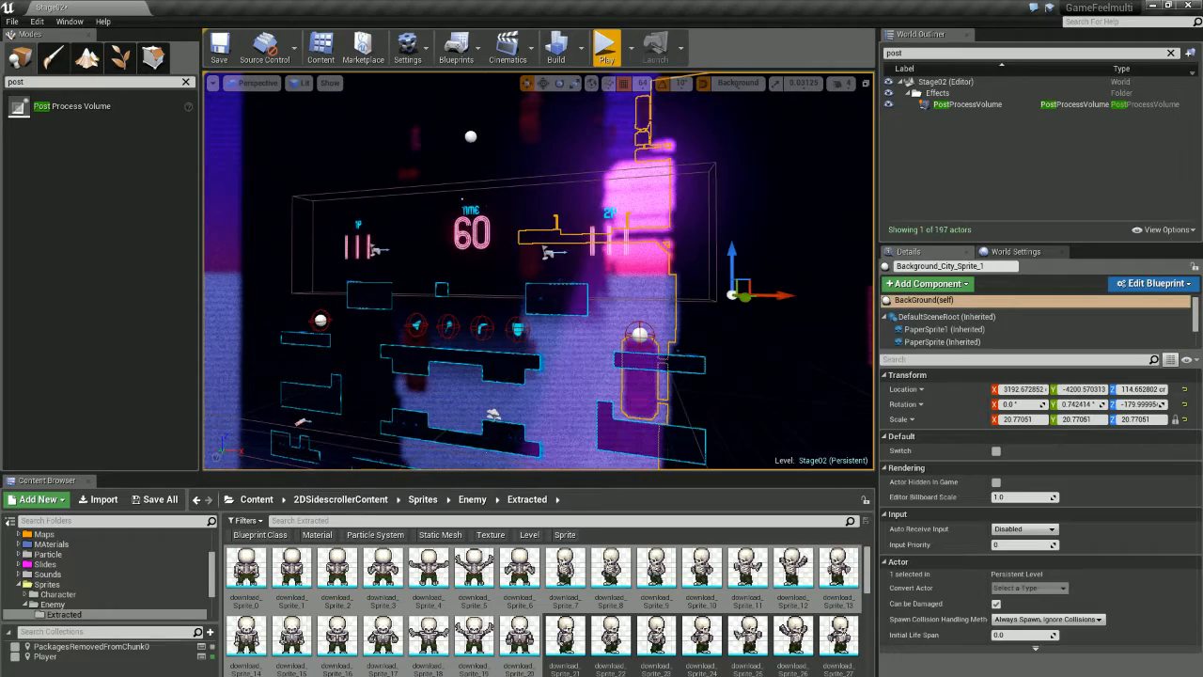
{"action": "right_click_drag", "start_coordinate": [660, 324], "coordinate": [395, 322]}
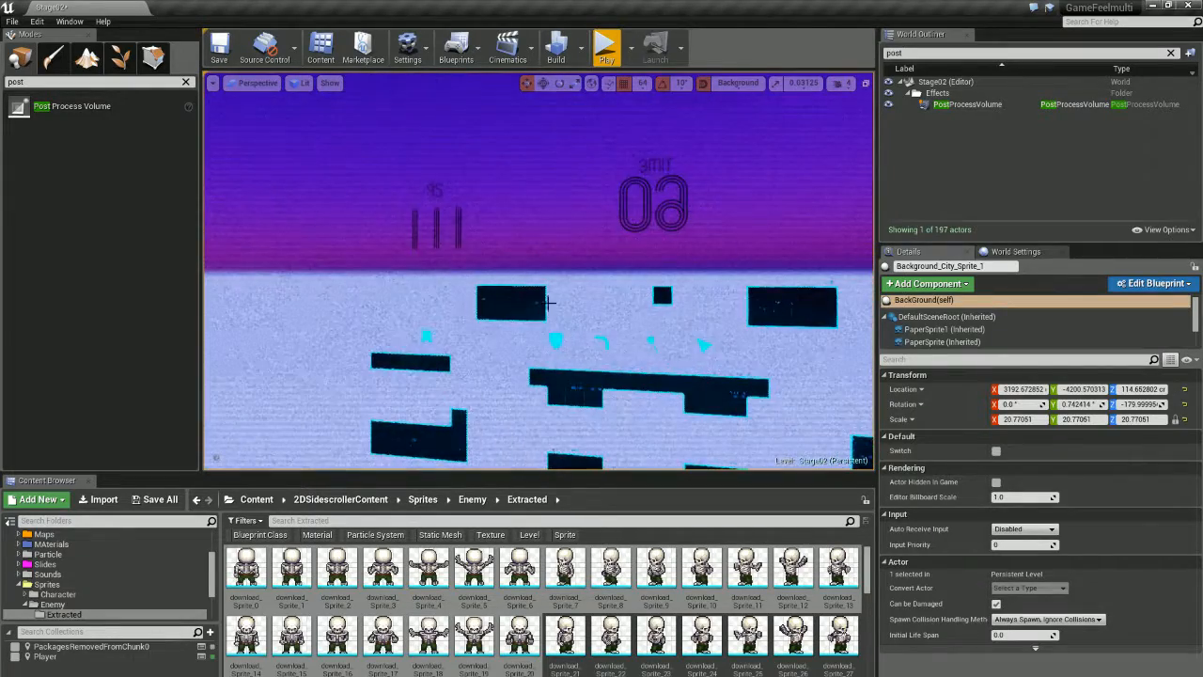
{"action": "left_click", "coordinate": [544, 298]}
{"action": "left_click", "coordinate": [534, 312], "text": "ctrl"}
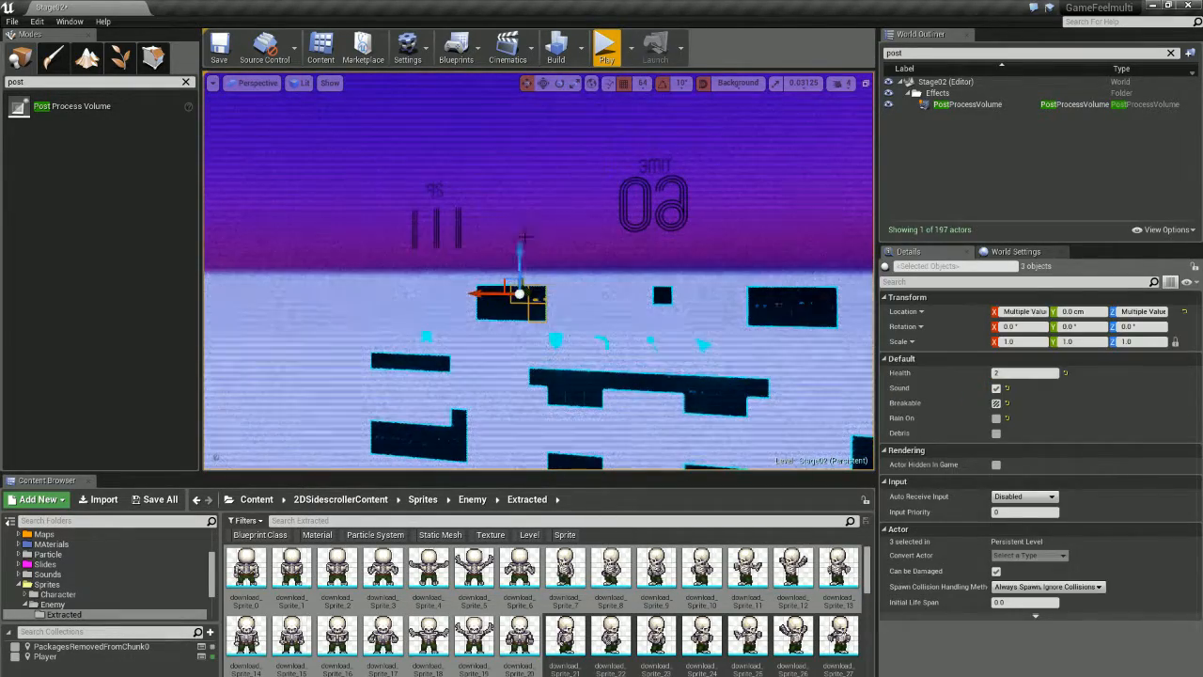
{"action": "left_click", "coordinate": [518, 295]}
{"action": "left_click", "coordinate": [485, 311], "text": "ctrl"}
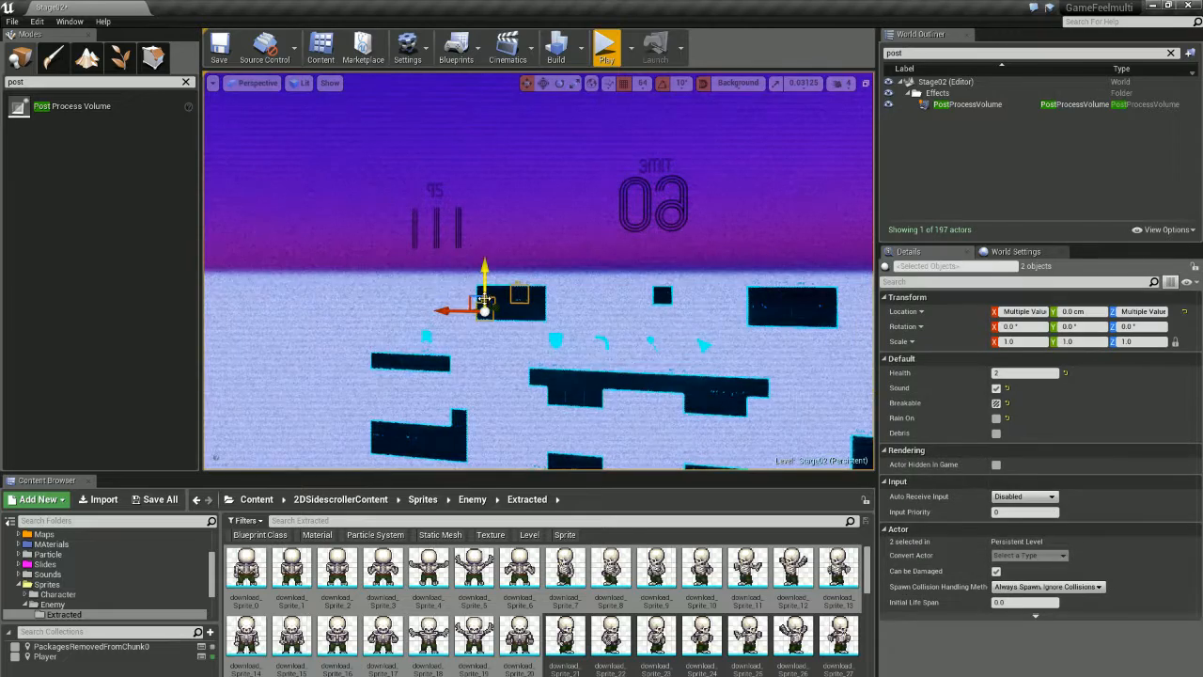
{"action": "left_click", "coordinate": [485, 294], "text": "ctrl"}
{"action": "left_click", "coordinate": [503, 293], "text": "ctrl"}
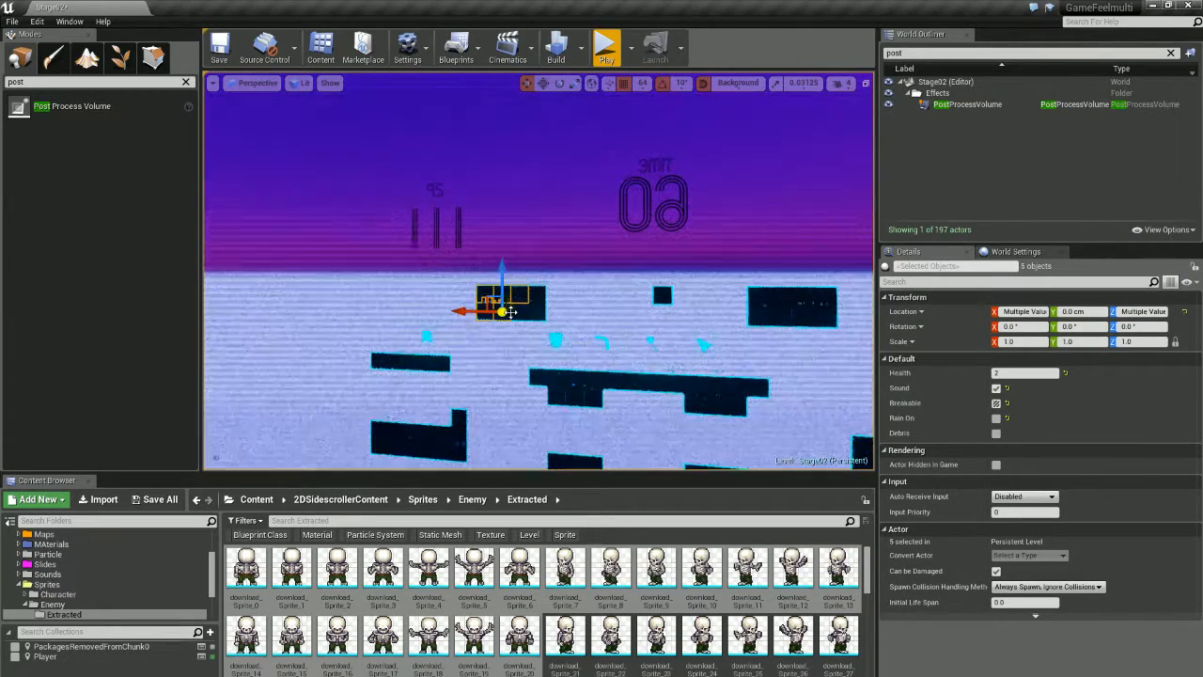
{"action": "left_click", "coordinate": [583, 284]}
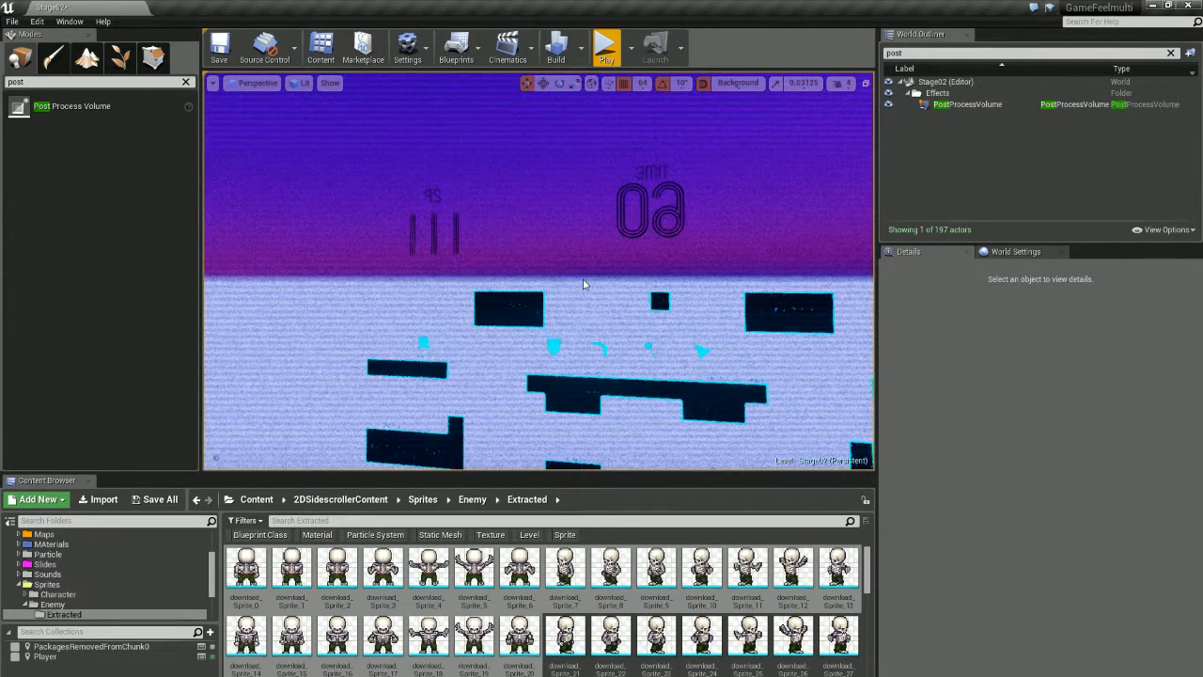
Step: Marquee-select all tiles of the platform below 2P in one go, and clear the selection
{"action": "left_click_drag", "start_coordinate": [458, 281], "coordinate": [845, 318]}
{"action": "right_click_drag", "start_coordinate": [581, 299], "coordinate": [366, 297]}
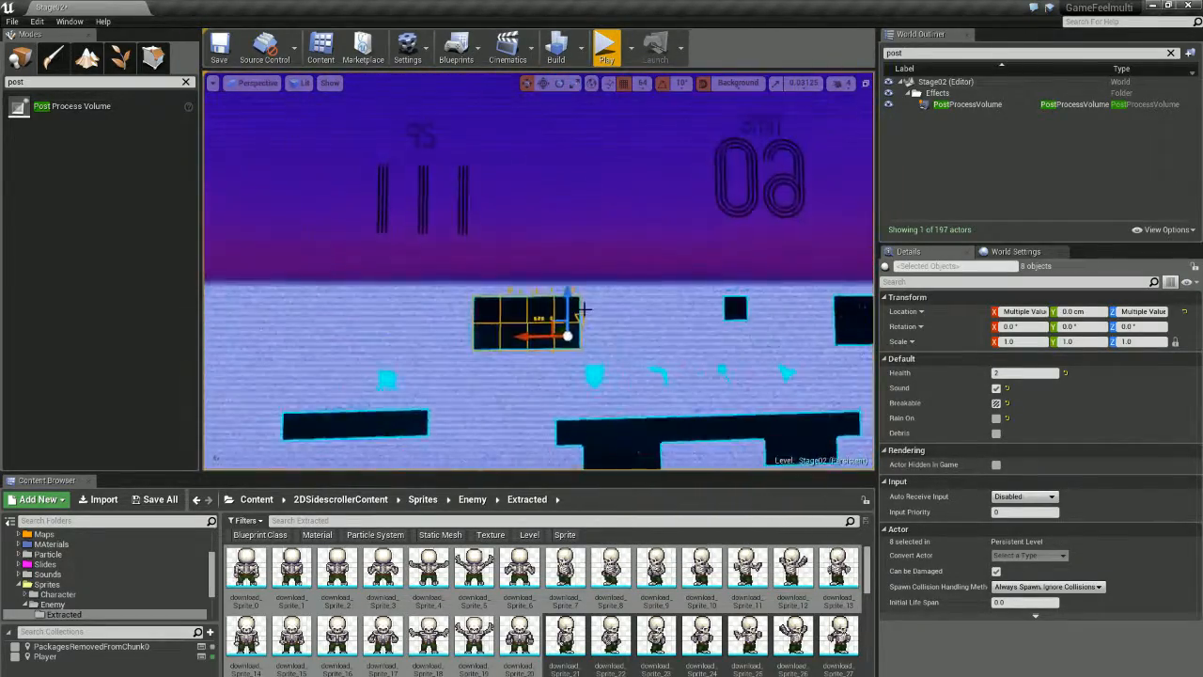
{"action": "left_click", "coordinate": [451, 255]}
{"action": "left_click_drag", "start_coordinate": [436, 262], "coordinate": [603, 361], "text": "ctrl+alt"}
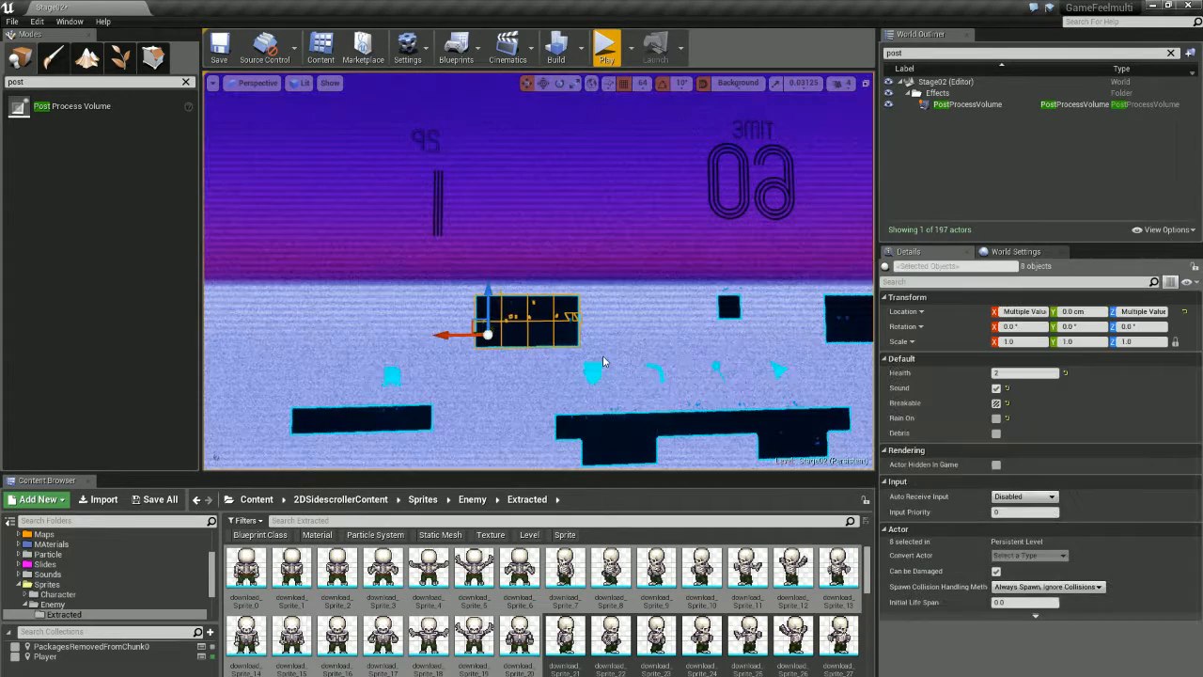
{"action": "left_click", "coordinate": [623, 287]}
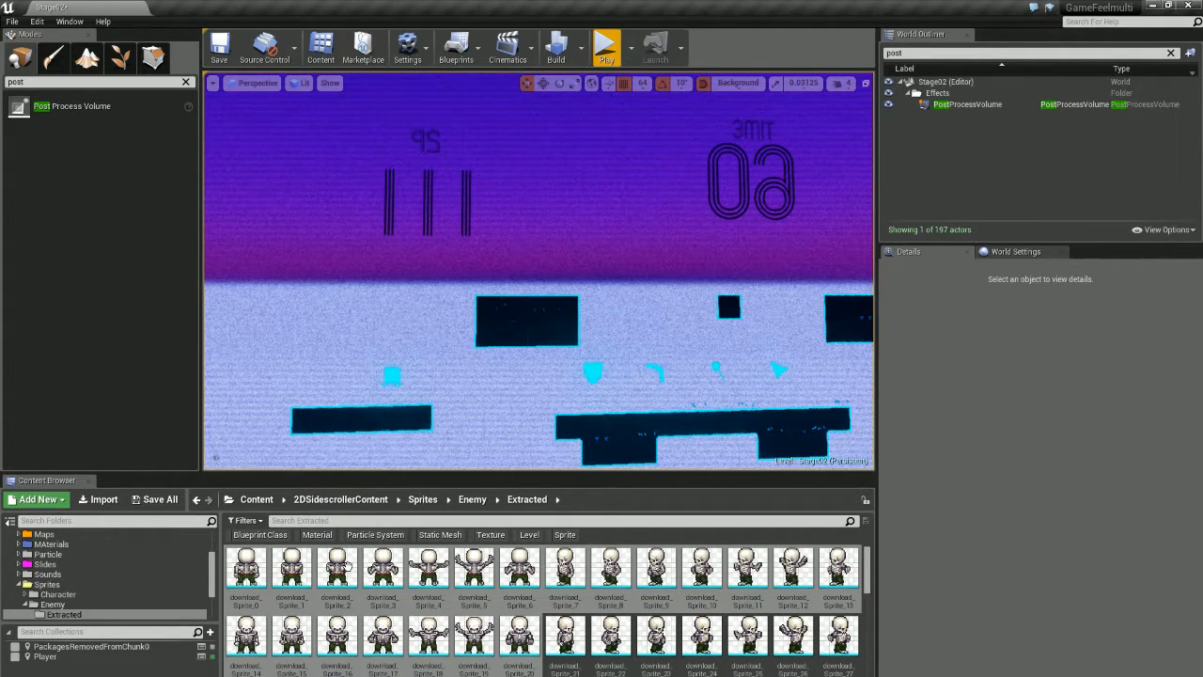
Step: Open the Sounds folder, view the Alien_Gun_Nobass sound wave in its editor and return to the level
{"action": "left_click", "coordinate": [101, 570]}
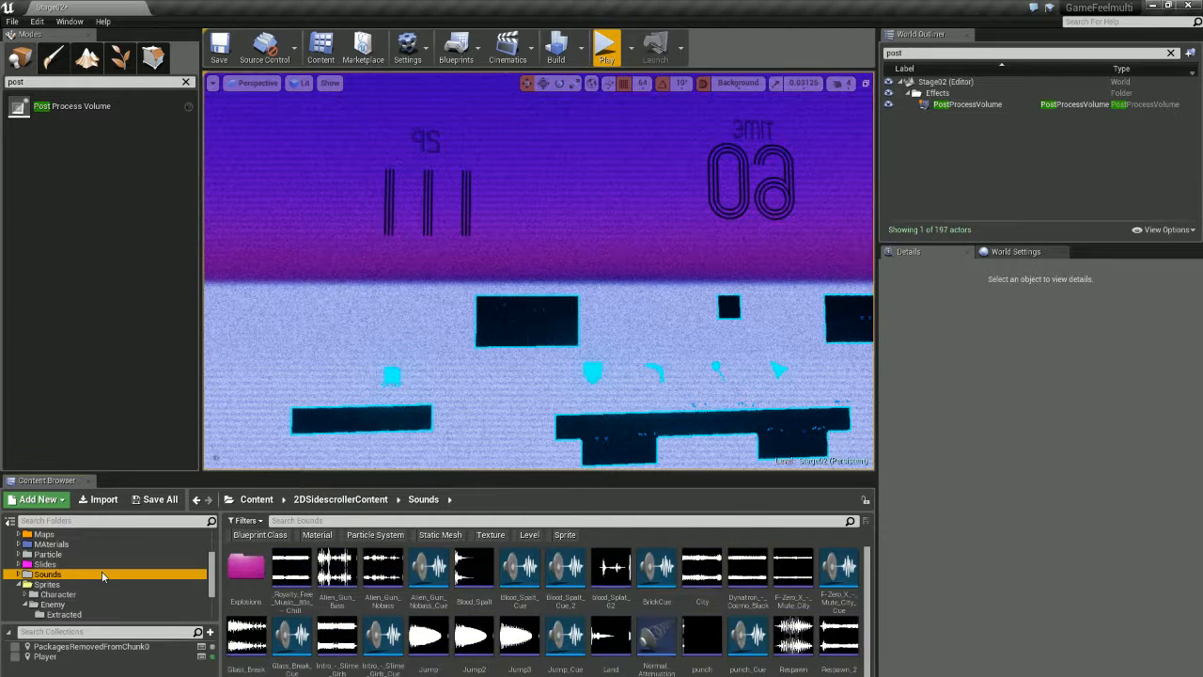
{"action": "double_click", "coordinate": [383, 581]}
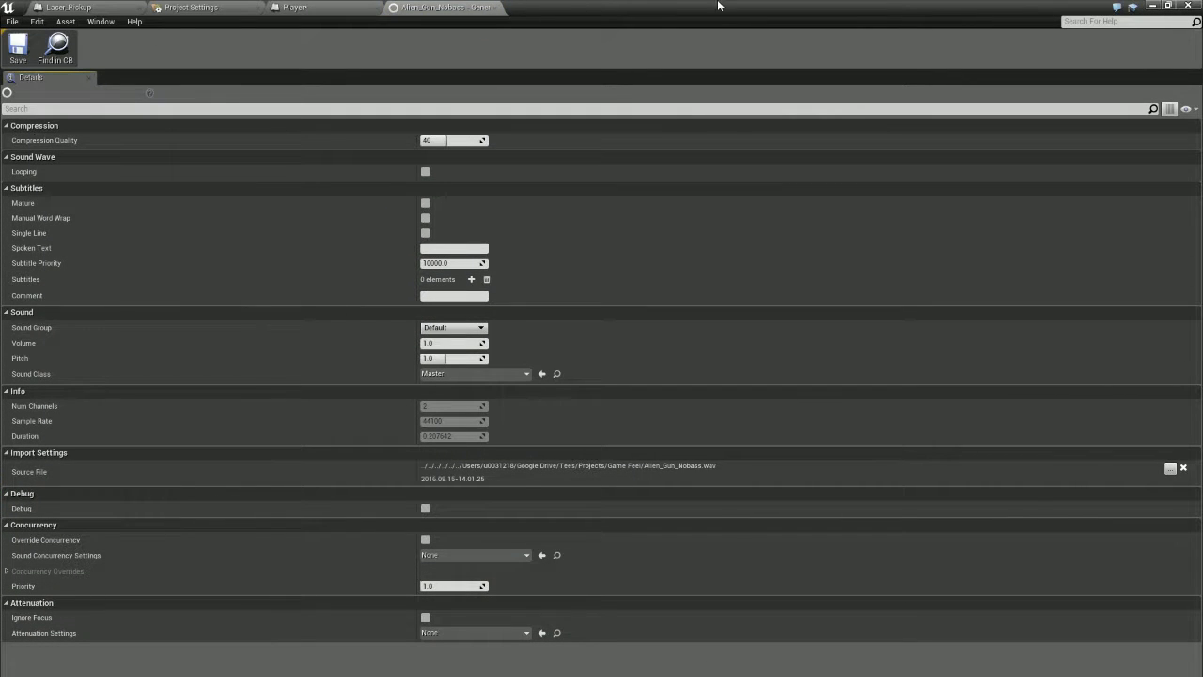
{"action": "left_click", "coordinate": [1153, 6]}
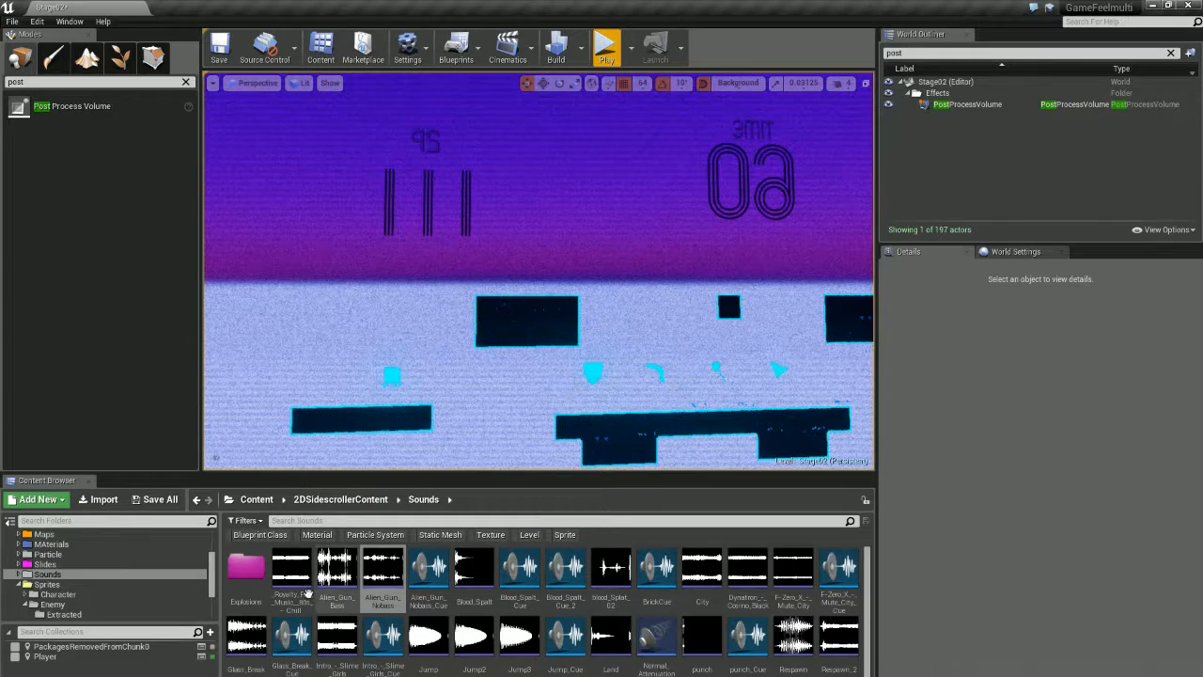
Step: Play the Alien_Gun_Nobass sound wave and check the asset actions available for Alien_Gun_Nobass_Cue
{"action": "right_click", "coordinate": [393, 570]}
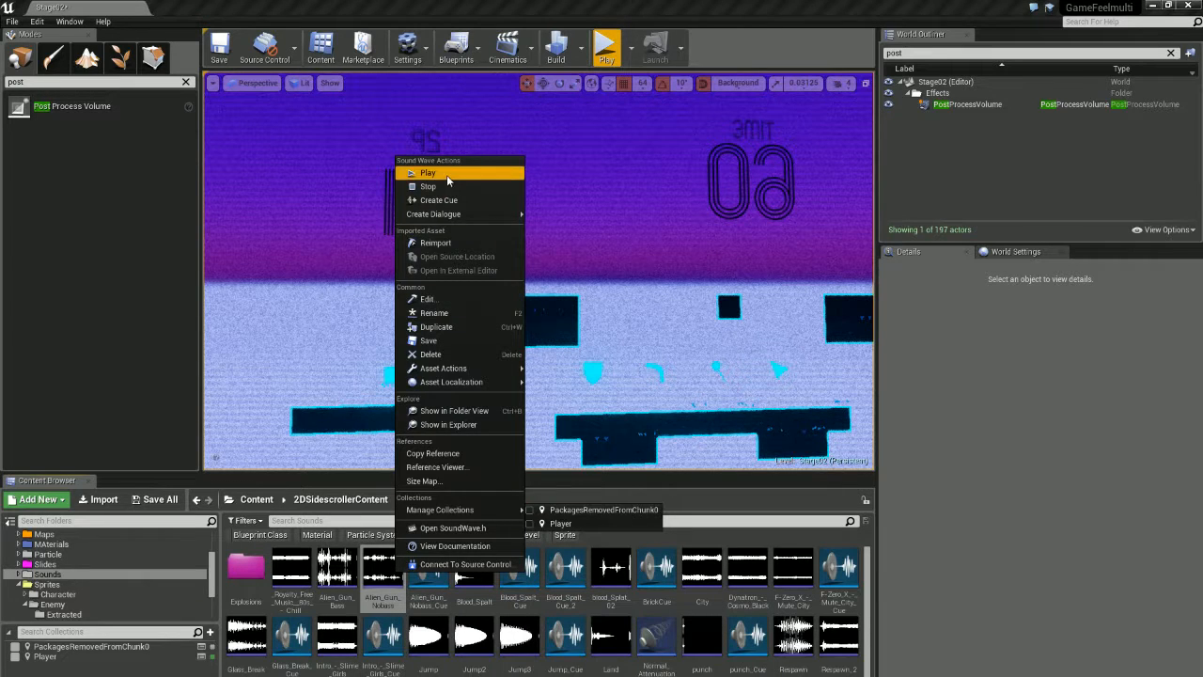
{"action": "left_click", "coordinate": [447, 175]}
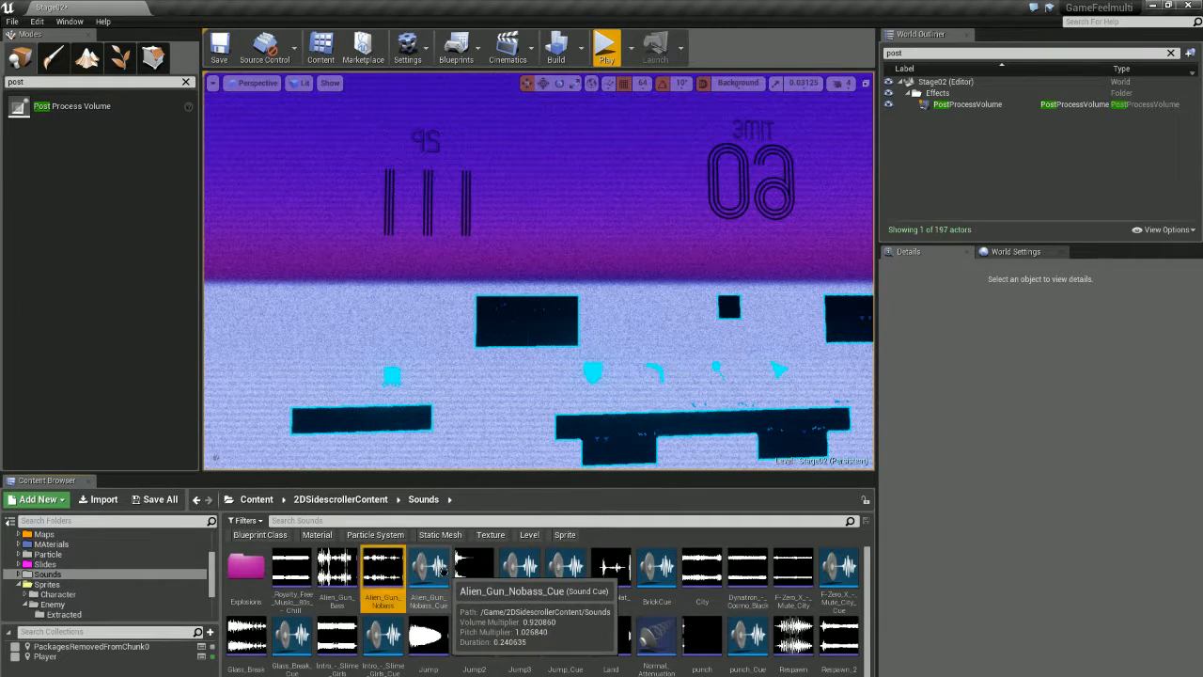
{"action": "right_click", "coordinate": [444, 569]}
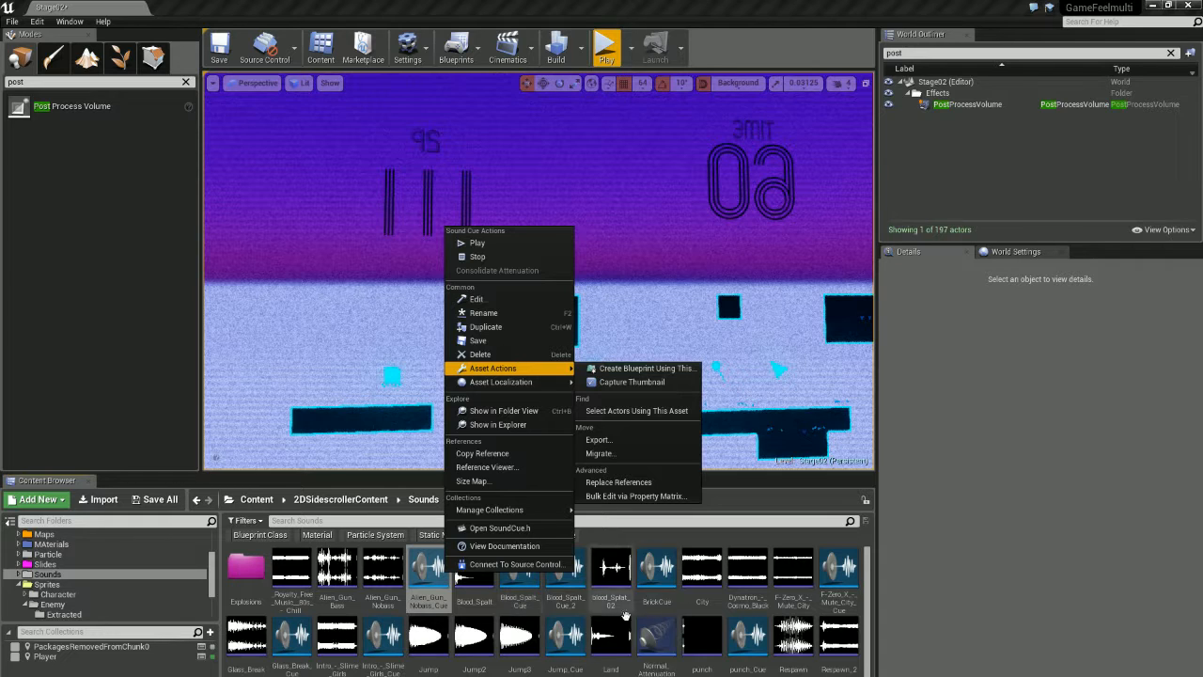
Step: Select the Alien_Gun_Nobass and Blood_Spalt sounds in turn, and collapse the Sprites folder
{"action": "left_click", "coordinate": [383, 573]}
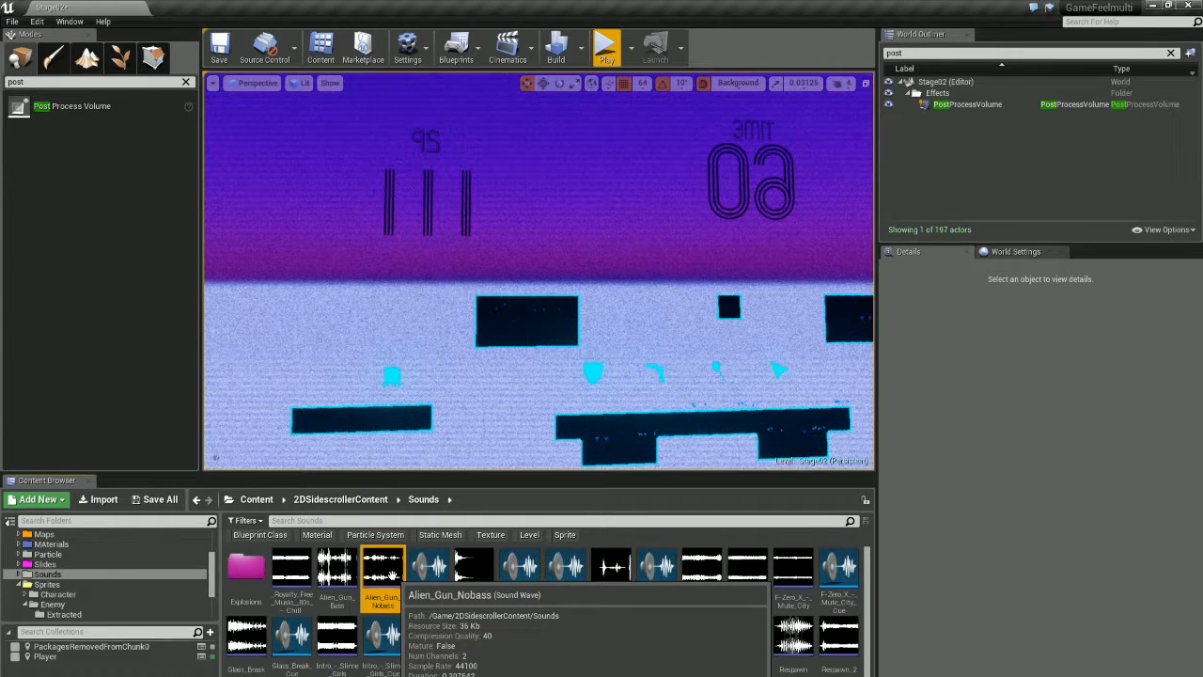
{"action": "left_click", "coordinate": [475, 573]}
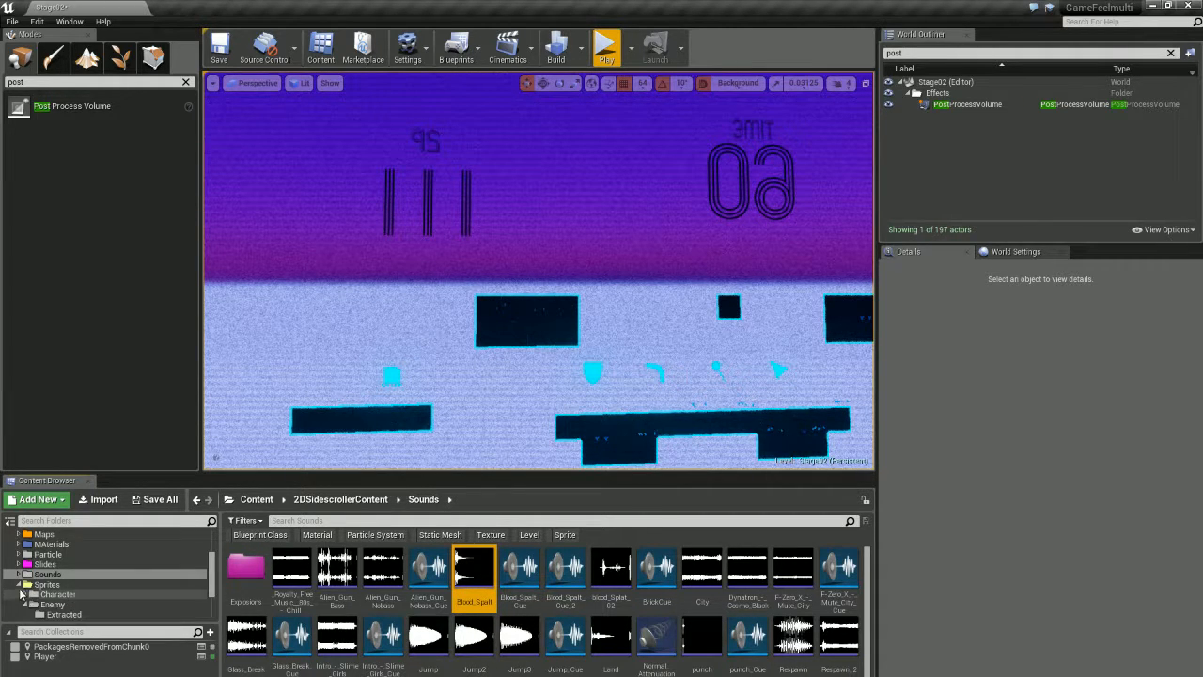
{"action": "left_click", "coordinate": [19, 584]}
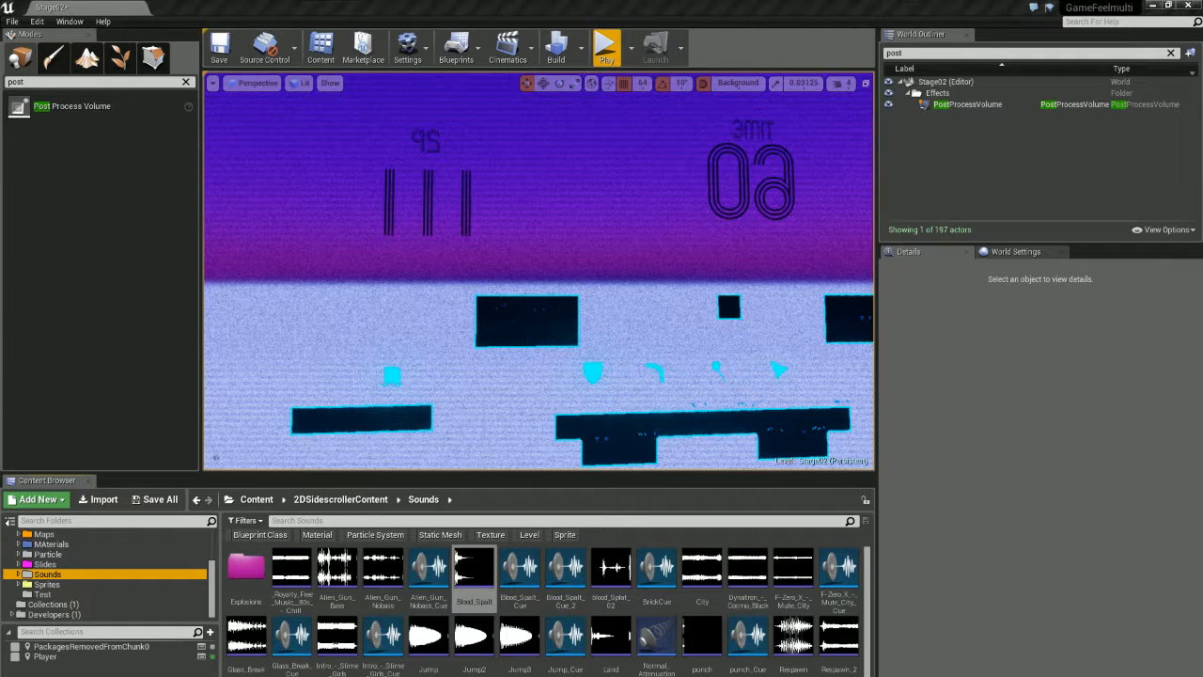